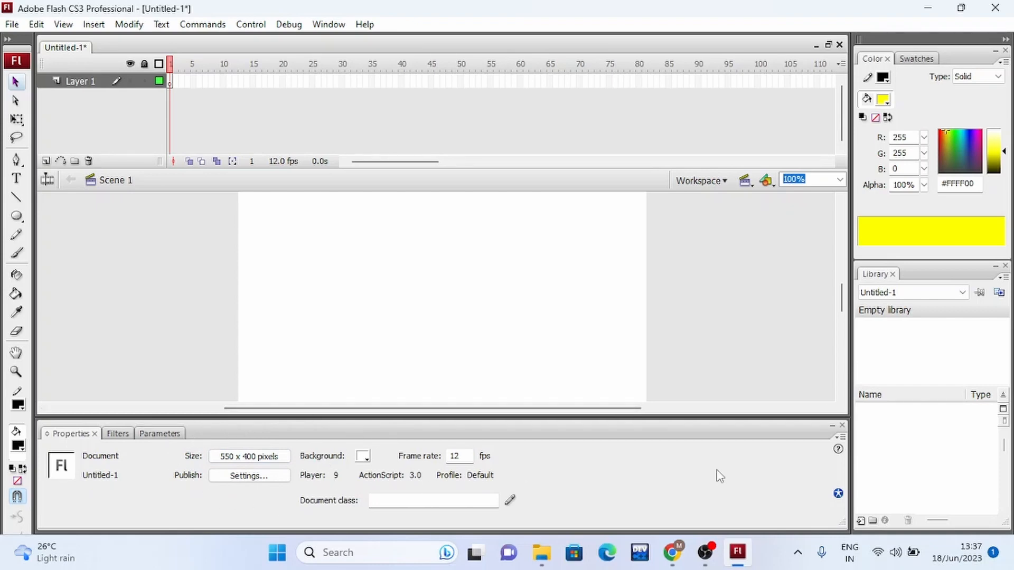
Hide the Properties panel and bring it back.
{"action": "left_click", "coordinate": [842, 426]}
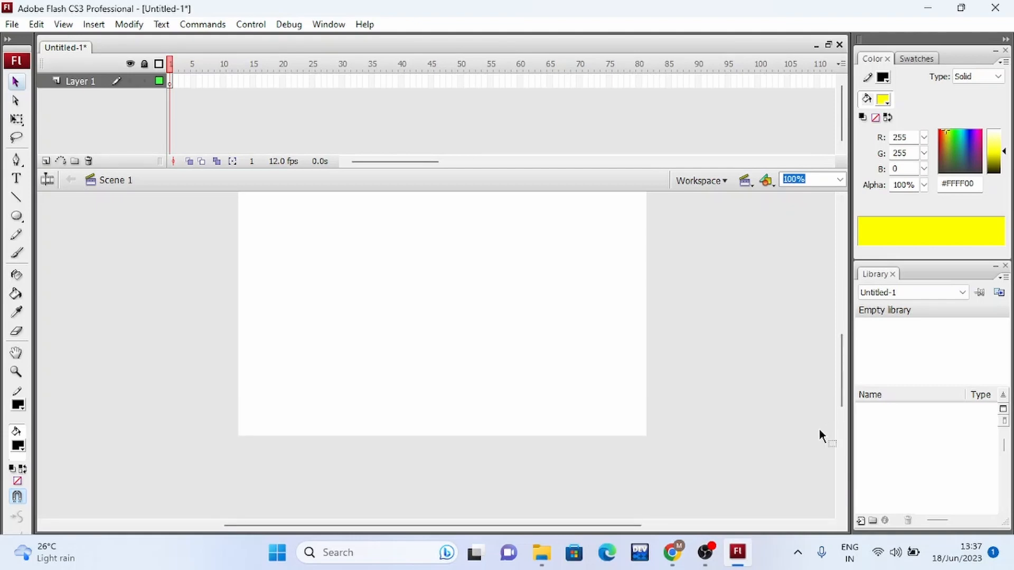
{"action": "key", "text": "ctrl+F3"}
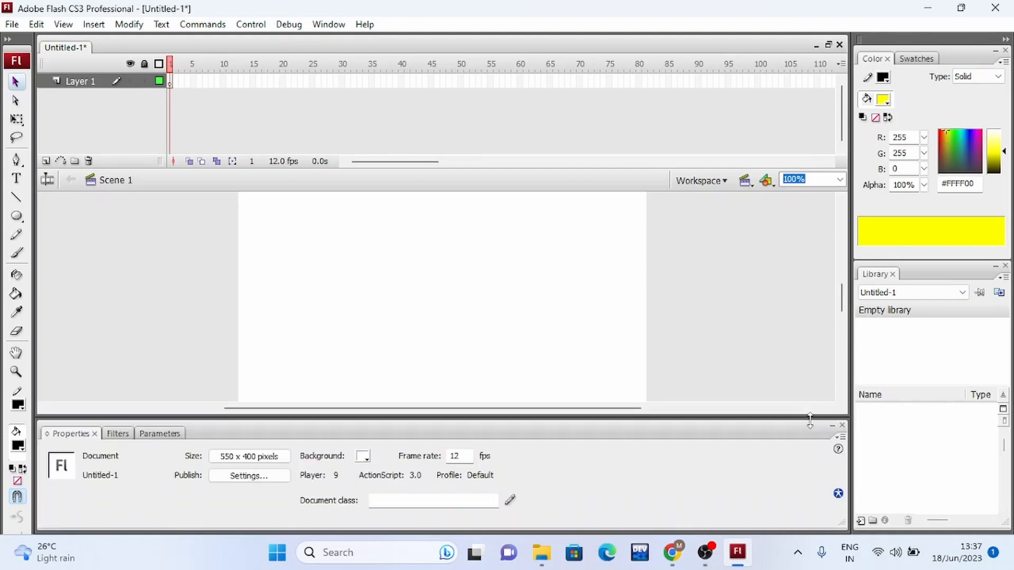
Draw a black oval primitive about 119 by 112 pixels with a wedge-shaped opening on the left part of the stage.
{"action": "left_click", "coordinate": [16, 216]}
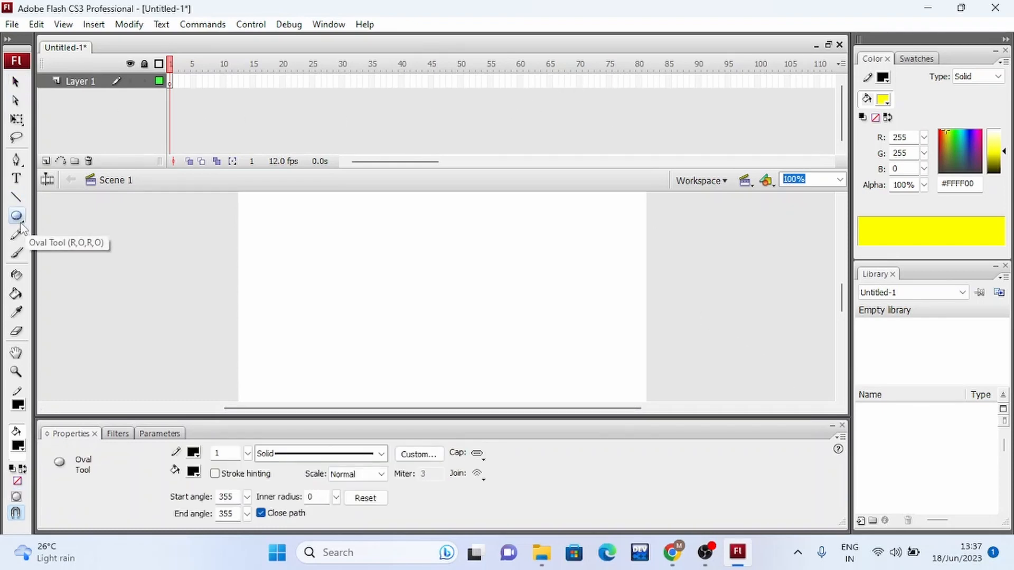
{"action": "left_click_drag", "start_coordinate": [21, 227], "coordinate": [52, 300]}
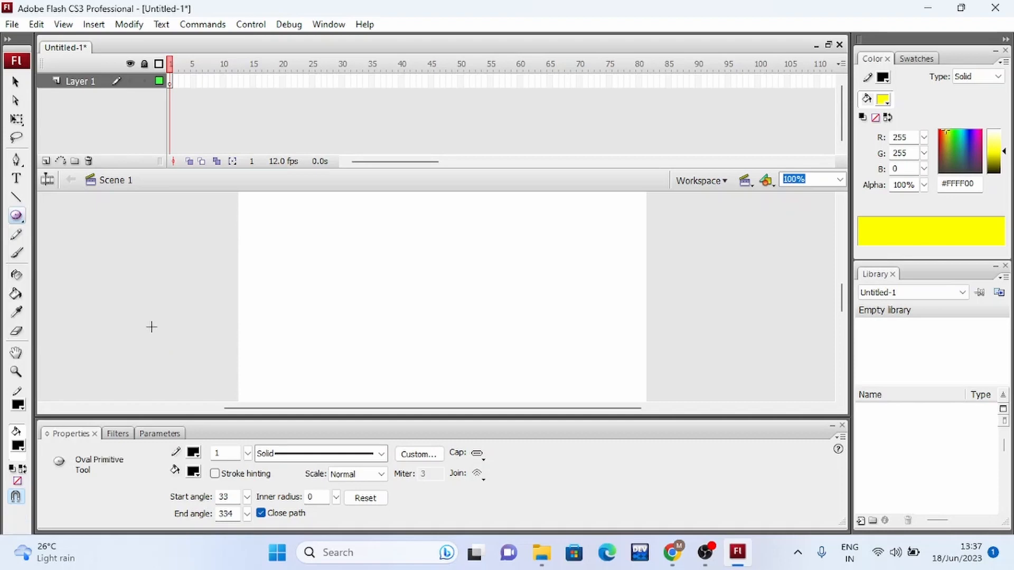
{"action": "left_click_drag", "start_coordinate": [279, 239], "coordinate": [373, 323]}
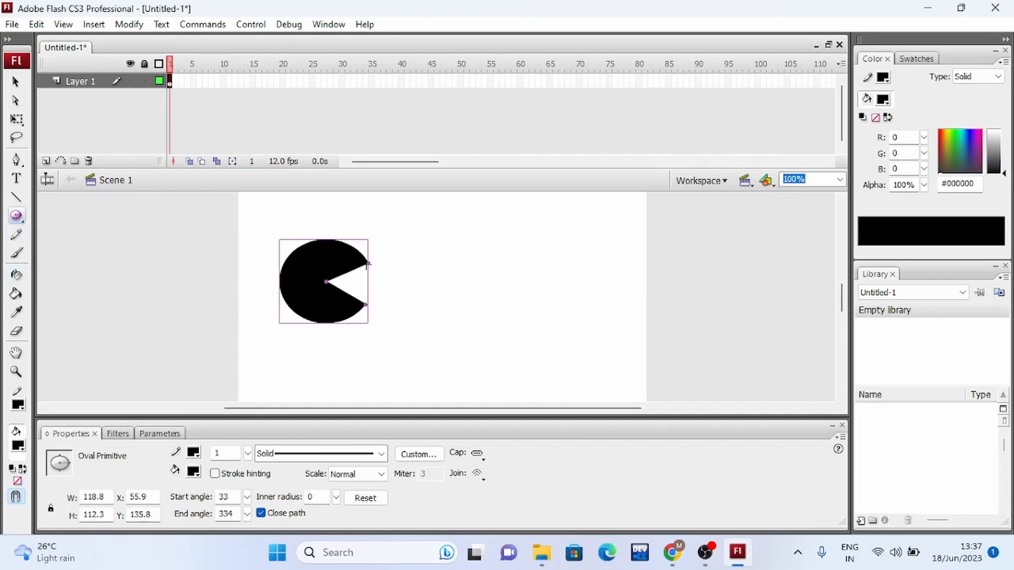
Close the oval's wedge and reopen it as a mouth with start angle 49 and end angle 324.
{"action": "left_click", "coordinate": [15, 82]}
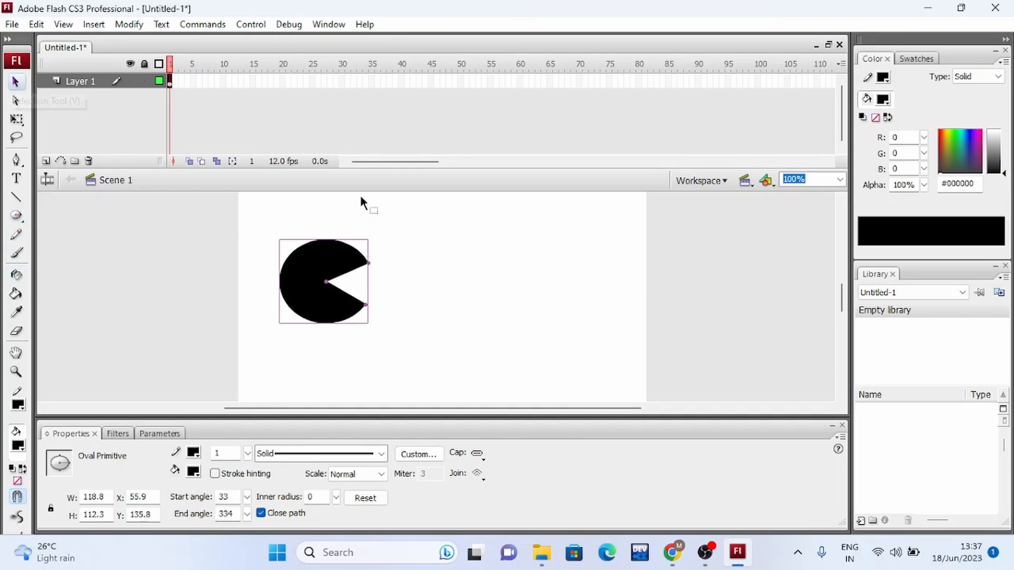
{"action": "left_click_drag", "start_coordinate": [367, 264], "coordinate": [372, 290]}
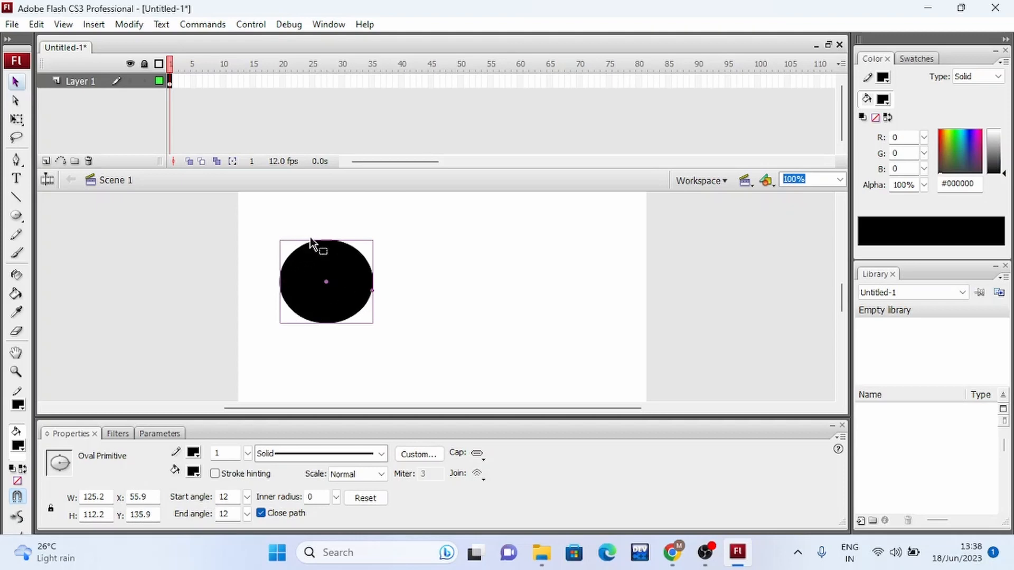
{"action": "left_click_drag", "start_coordinate": [373, 295], "coordinate": [361, 312]}
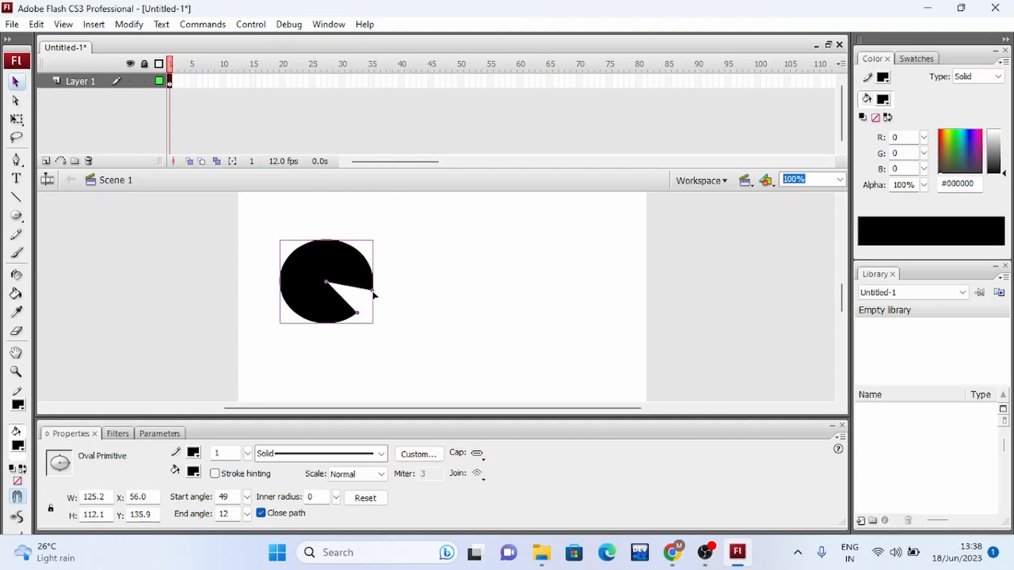
{"action": "left_click_drag", "start_coordinate": [373, 290], "coordinate": [365, 258]}
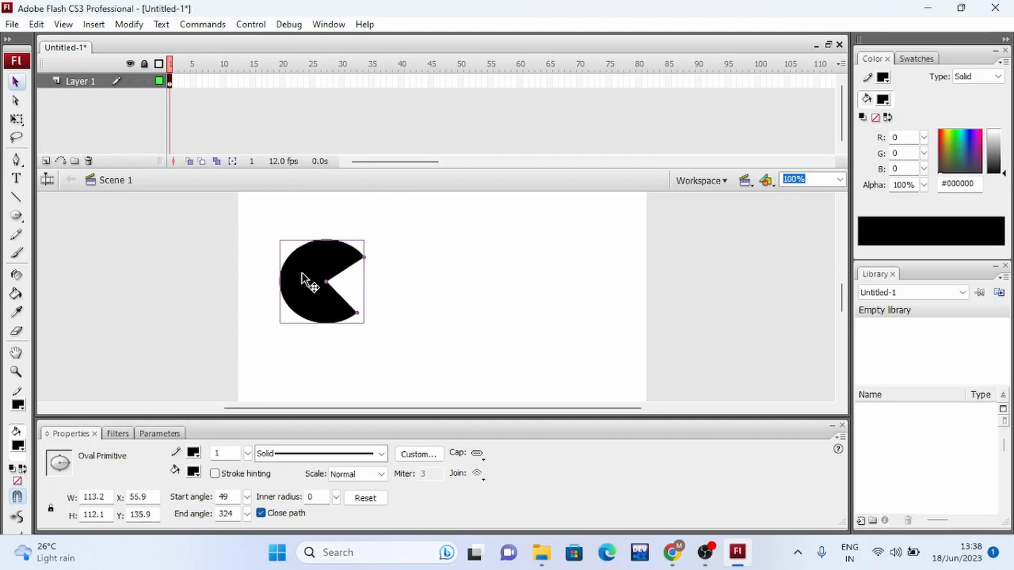
Move the mouth shape to the stage's left edge and enlarge it to about 175 by 155 pixels.
{"action": "left_click_drag", "start_coordinate": [302, 279], "coordinate": [267, 288]}
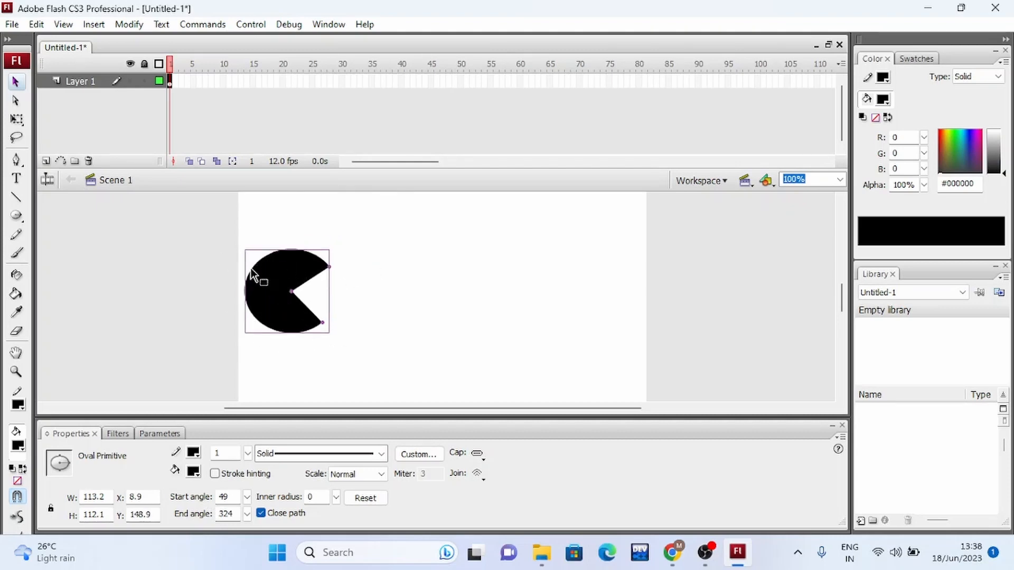
{"action": "left_click", "coordinate": [16, 119]}
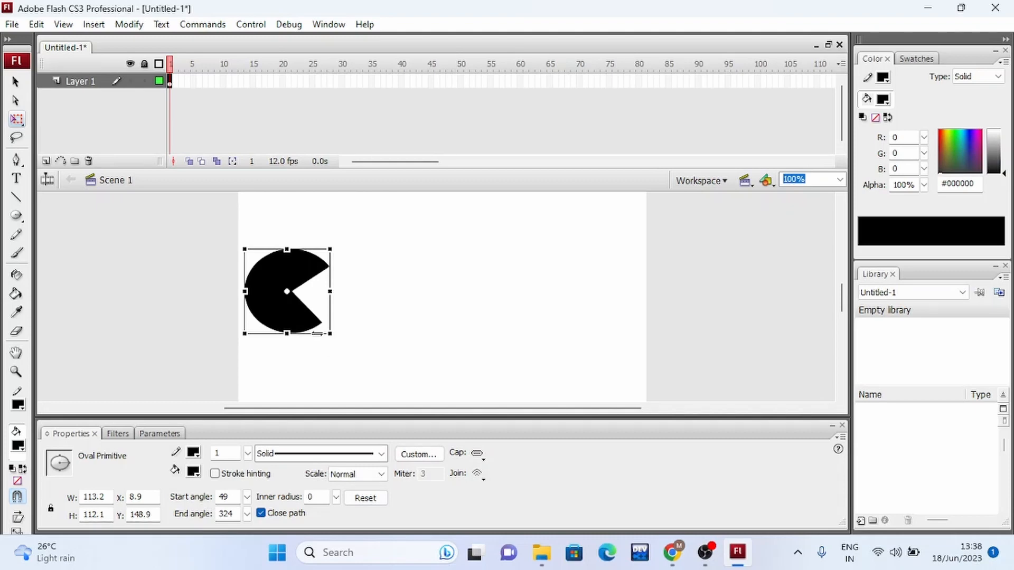
{"action": "left_click_drag", "start_coordinate": [328, 334], "coordinate": [372, 349]}
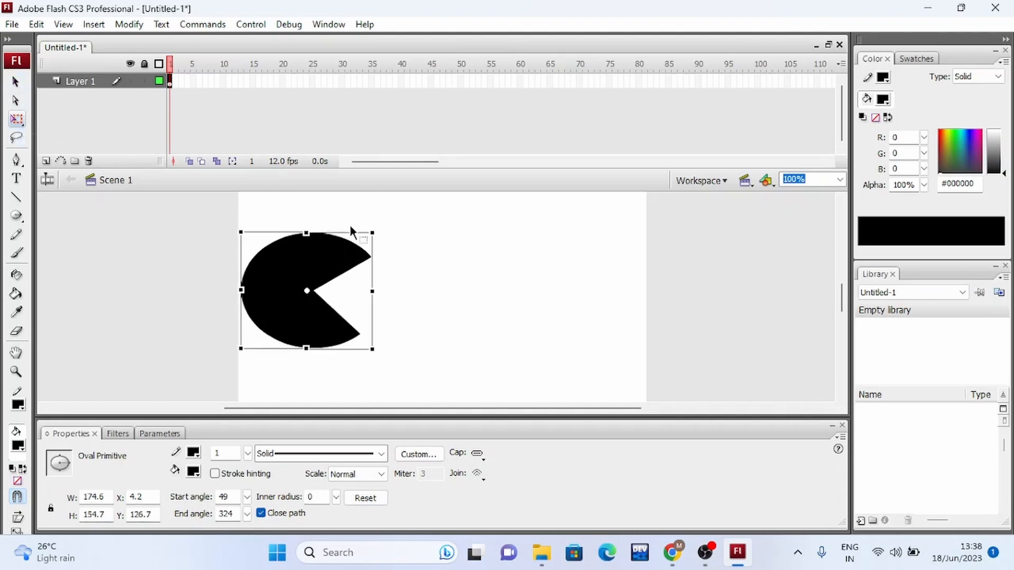
{"action": "left_click", "coordinate": [16, 81]}
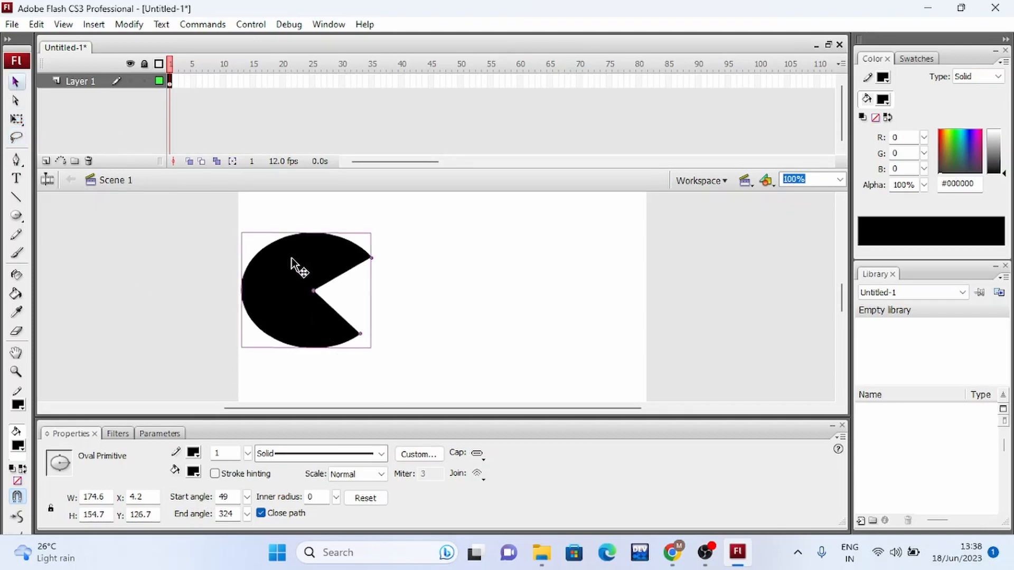
{"action": "left_click_drag", "start_coordinate": [291, 259], "coordinate": [291, 264]}
Adjust the mouth shape's start angle to 39 and fill the shape with yellow #FFFF00.
{"action": "mouse_move", "coordinate": [362, 342]}
{"action": "left_mouse_down"}
{"action": "mouse_move", "coordinate": [364, 332]}
{"action": "mouse_move", "coordinate": [373, 344]}
{"action": "left_mouse_up"}
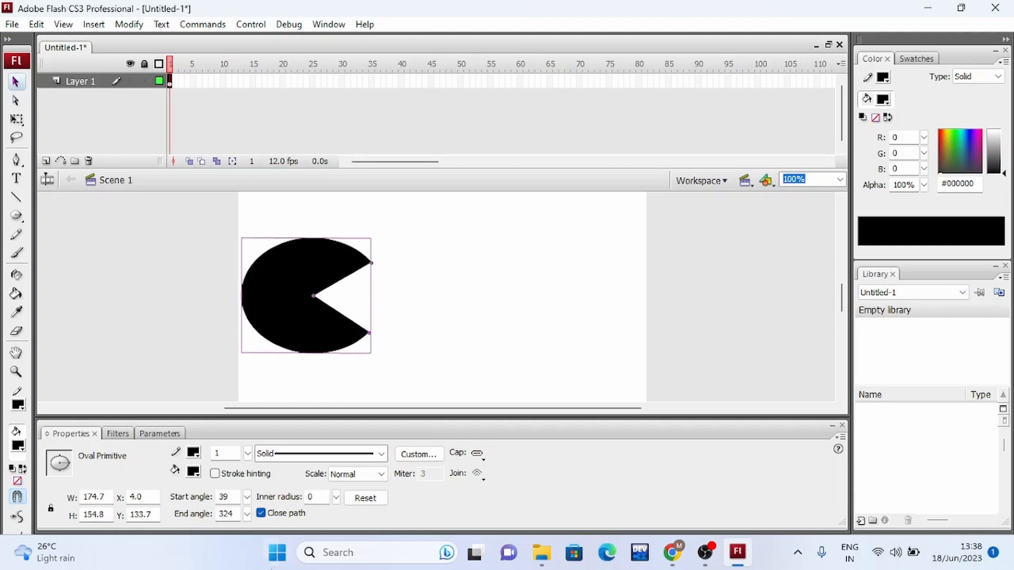
{"action": "left_click", "coordinate": [194, 472]}
{"action": "left_click", "coordinate": [401, 393]}
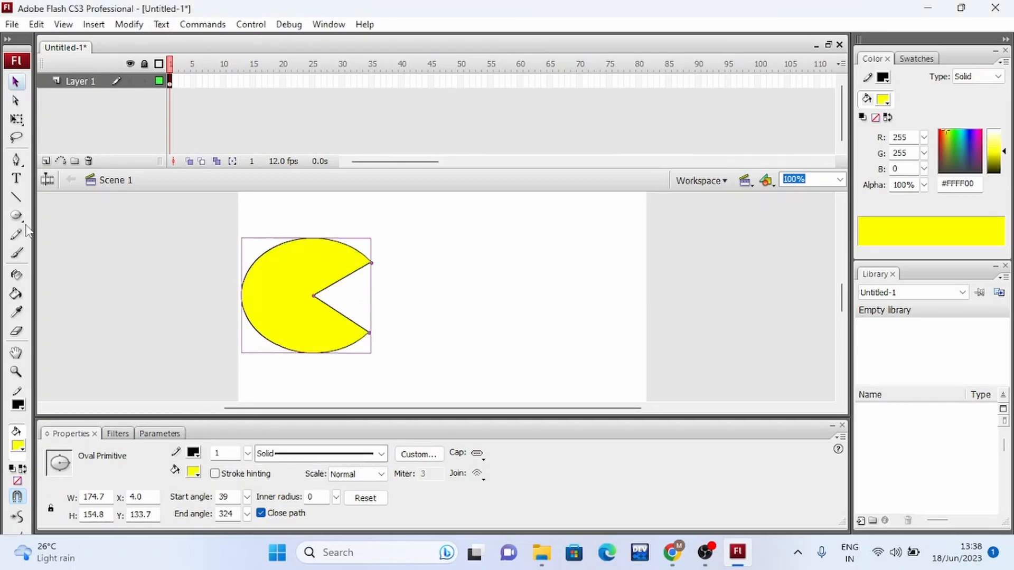
{"action": "left_click", "coordinate": [352, 225]}
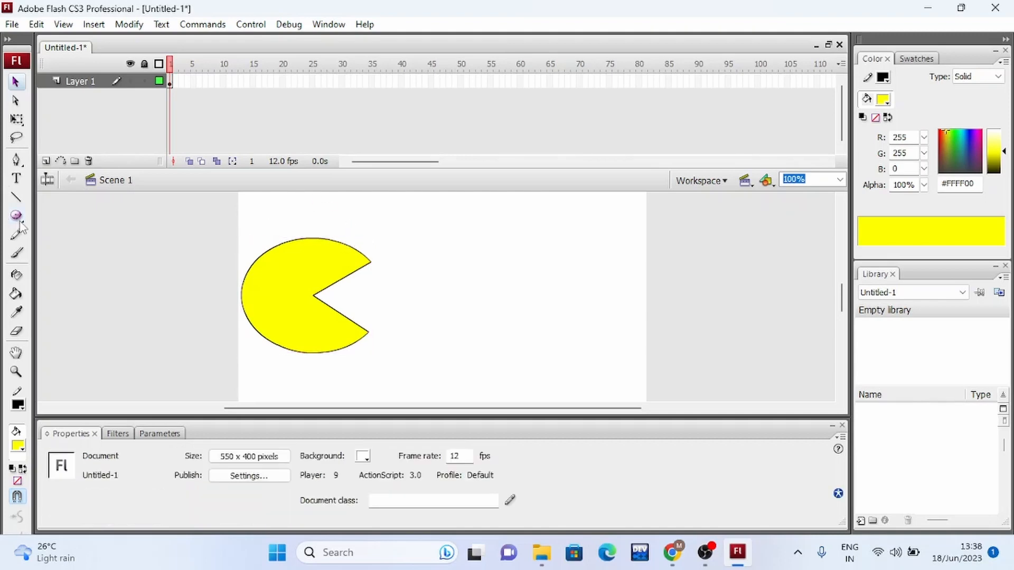
Draw an eye about 32 pixels wide on the yellow shape with the Oval tool in Object Drawing mode and fill it with black #000000.
{"action": "left_click", "coordinate": [17, 215]}
{"action": "left_click", "coordinate": [42, 258]}
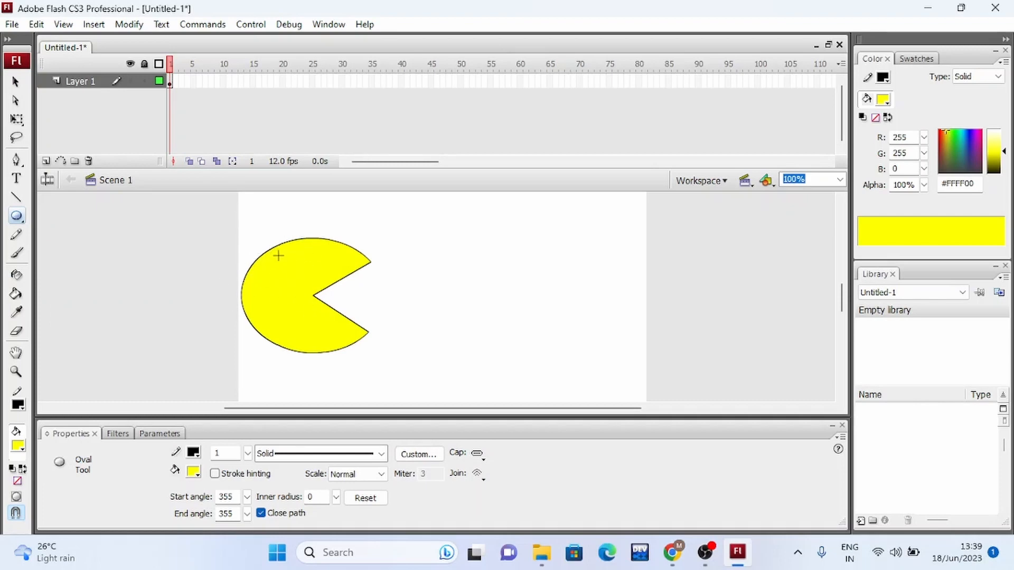
{"action": "left_click", "coordinate": [17, 497]}
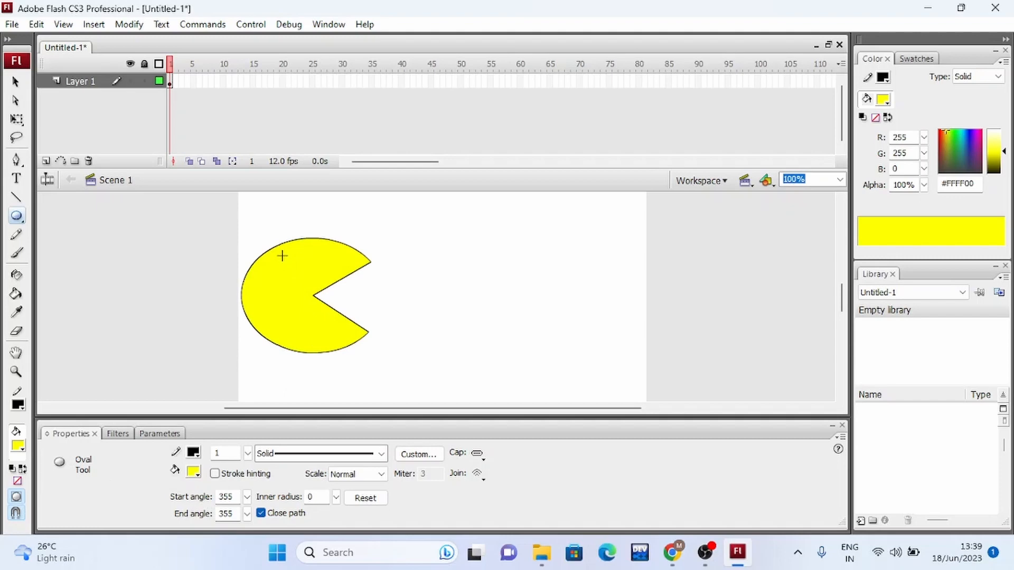
{"action": "left_click_drag", "start_coordinate": [285, 259], "coordinate": [308, 280]}
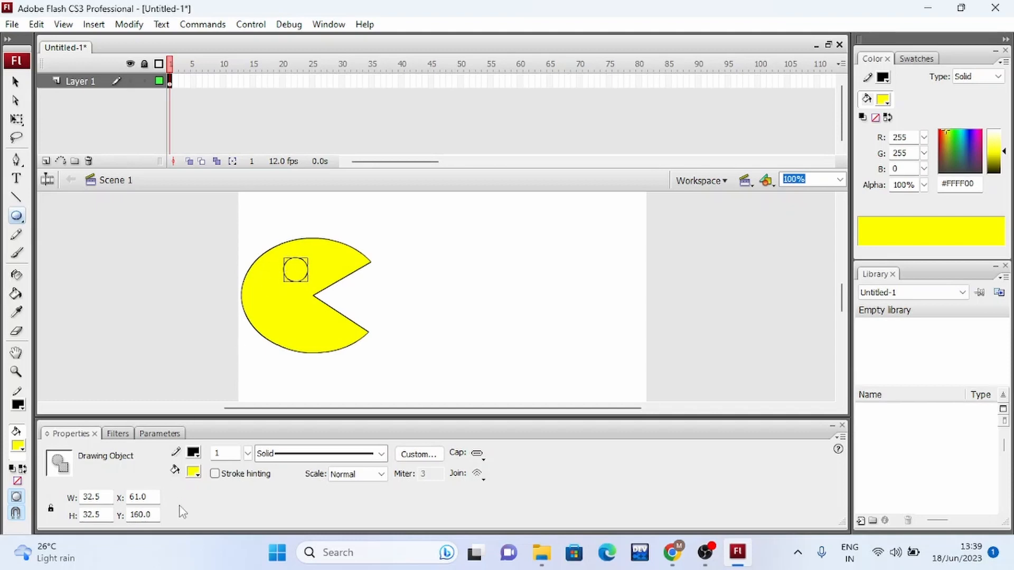
{"action": "left_click", "coordinate": [198, 472]}
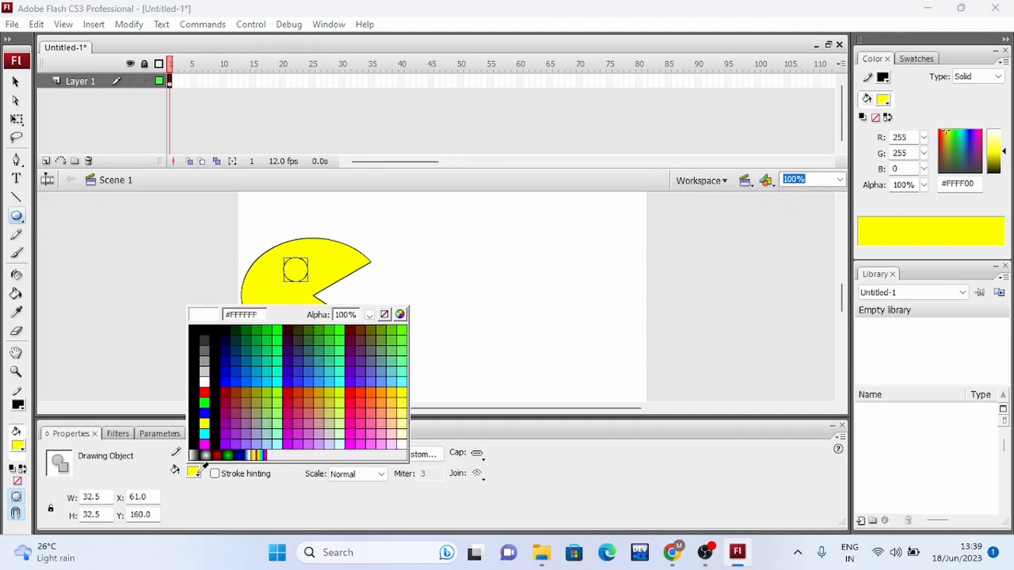
{"action": "left_click", "coordinate": [224, 328]}
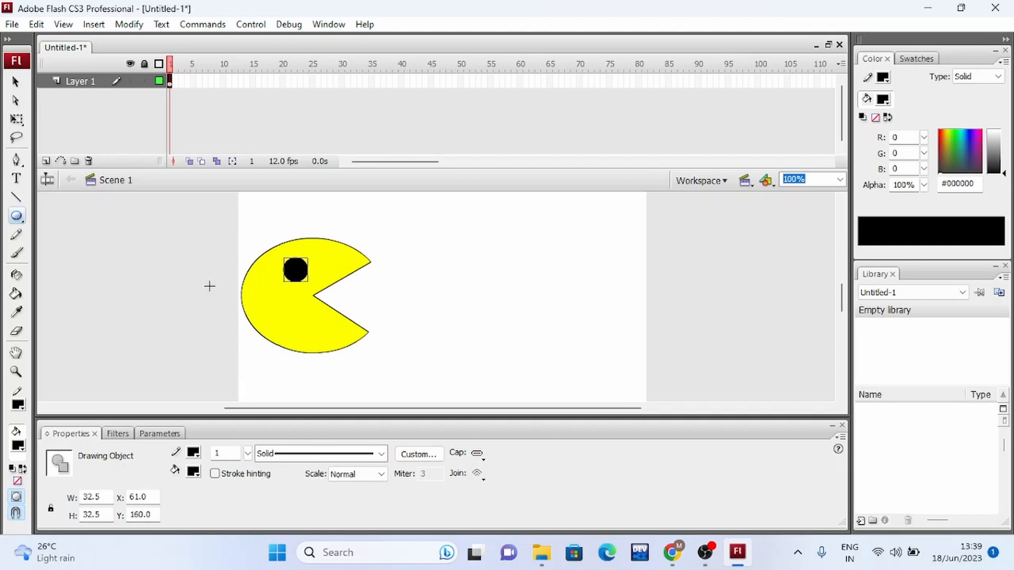
Turn off Object Drawing and draw a row of four small black ovals in front of the mouth.
{"action": "left_click", "coordinate": [16, 499]}
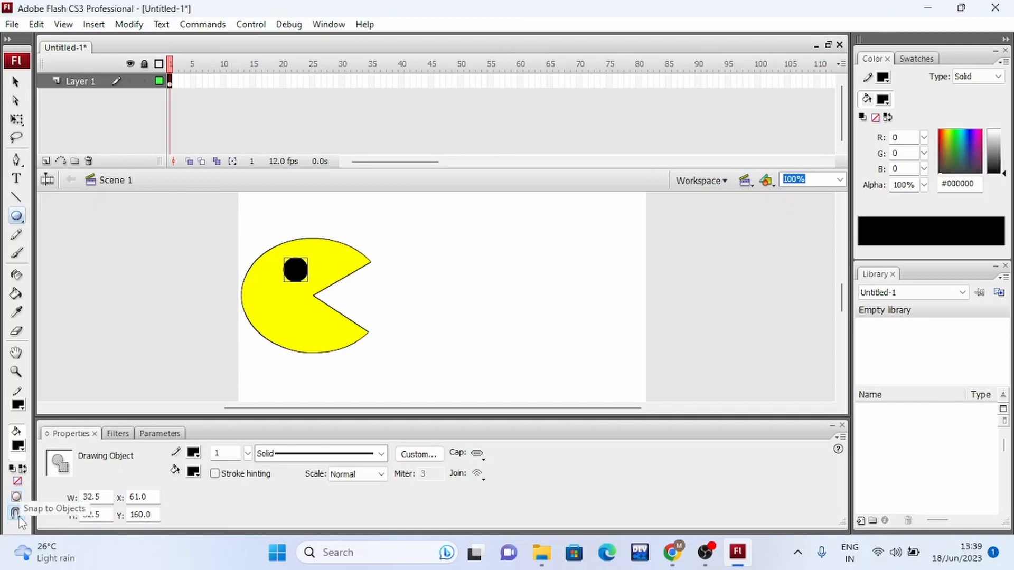
{"action": "left_click", "coordinate": [16, 512]}
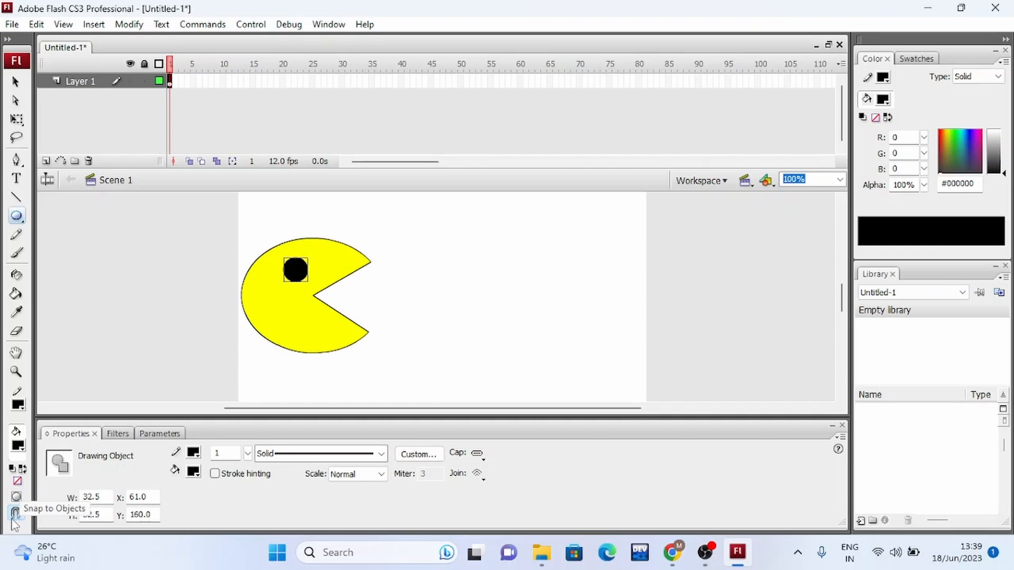
{"action": "left_click", "coordinate": [17, 216]}
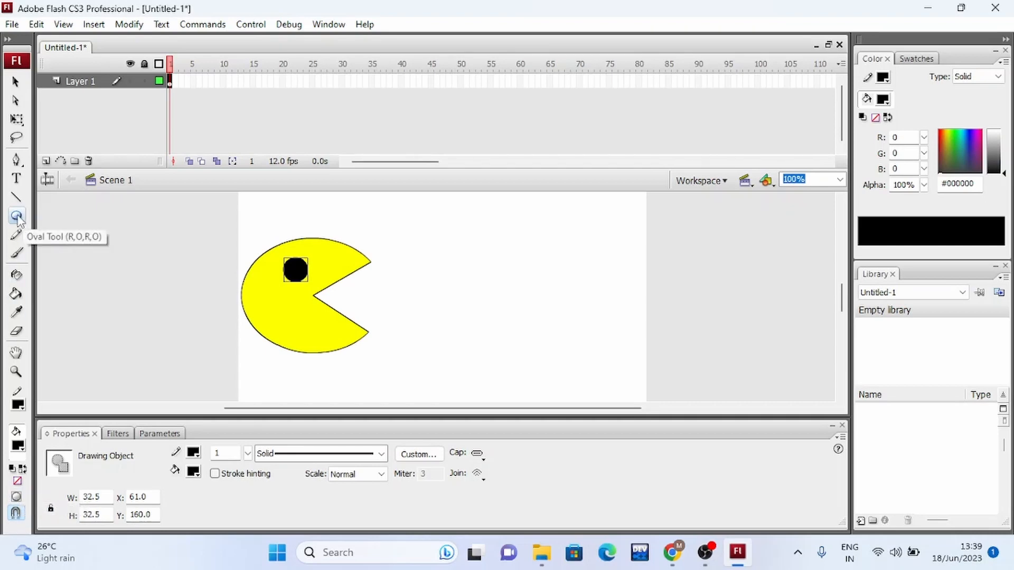
{"action": "left_click_drag", "start_coordinate": [386, 287], "coordinate": [417, 317]}
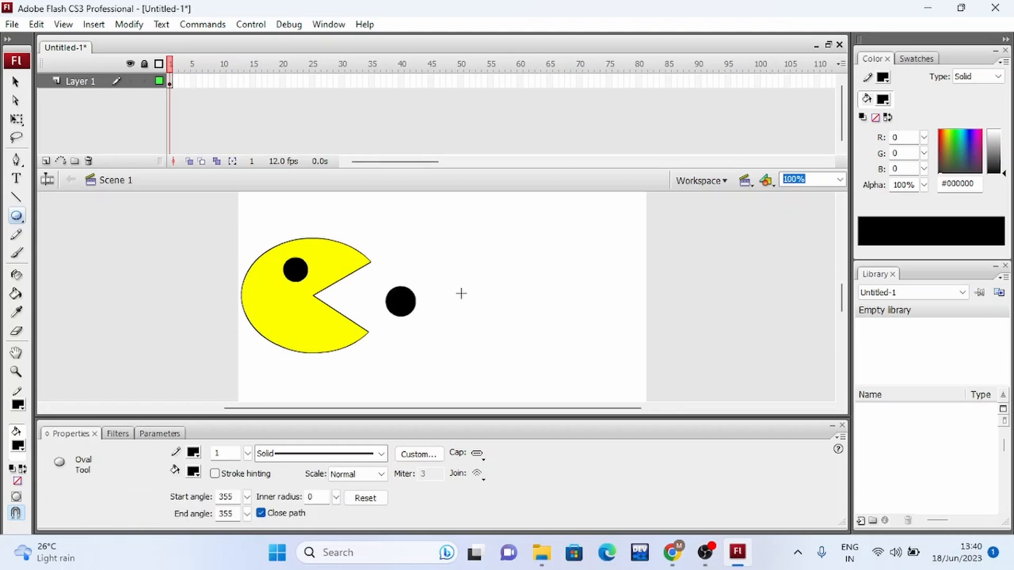
{"action": "left_click_drag", "start_coordinate": [471, 289], "coordinate": [498, 316]}
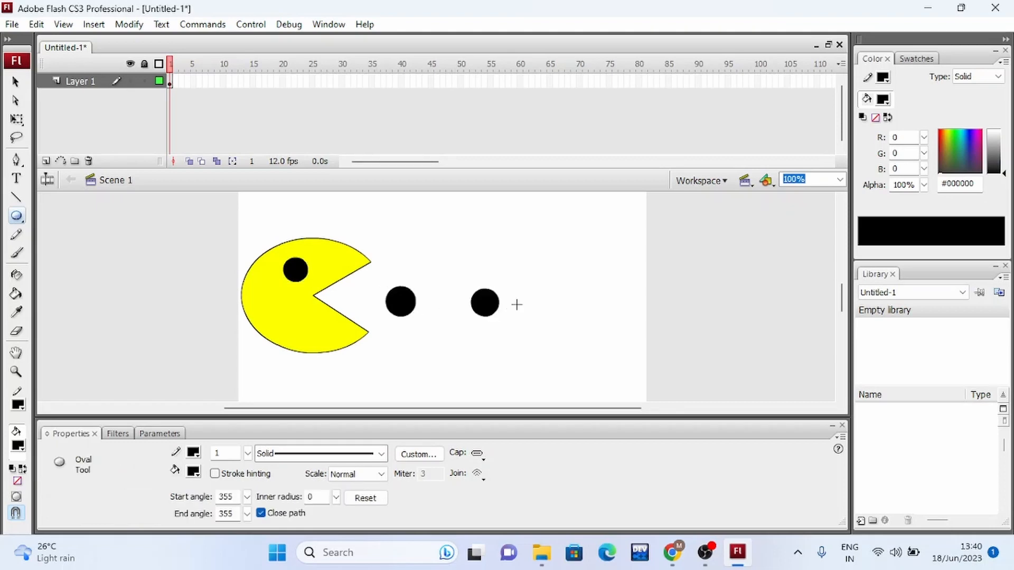
{"action": "left_click_drag", "start_coordinate": [541, 290], "coordinate": [567, 318]}
{"action": "left_click_drag", "start_coordinate": [604, 289], "coordinate": [633, 316]}
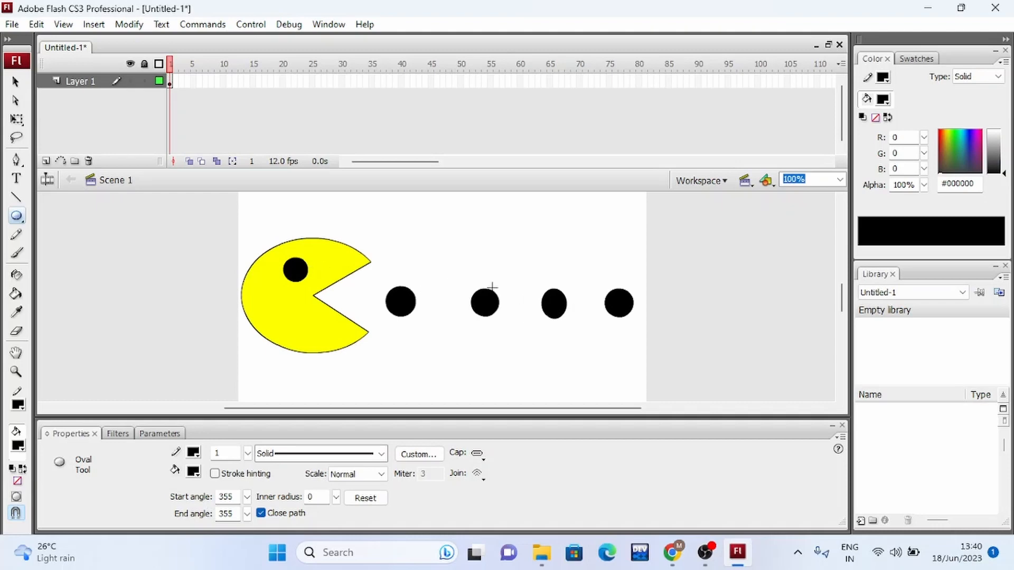
Select the four small ovals together and fill them with red #FF0000.
{"action": "left_click", "coordinate": [14, 83]}
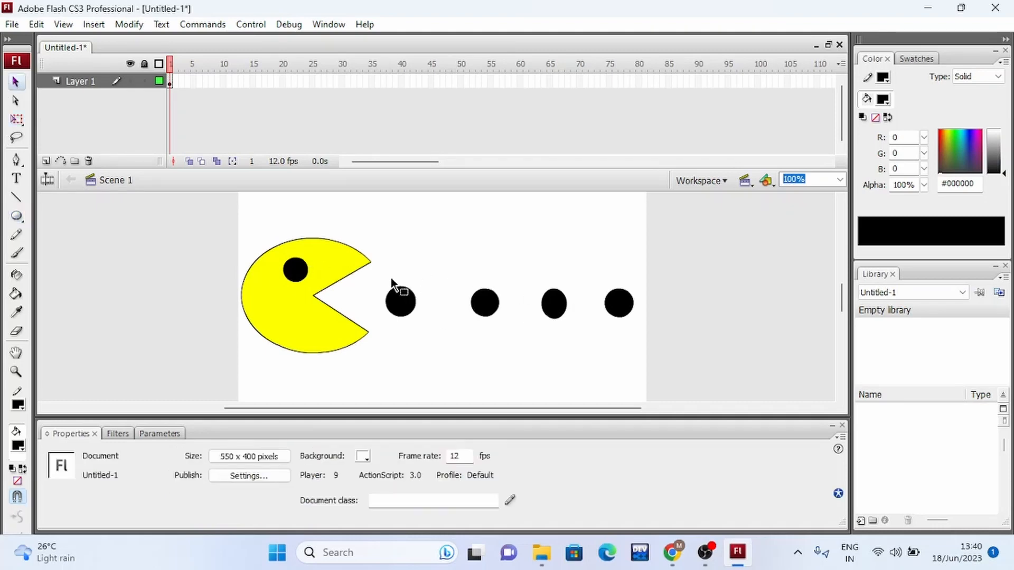
{"action": "left_click_drag", "start_coordinate": [374, 279], "coordinate": [644, 330]}
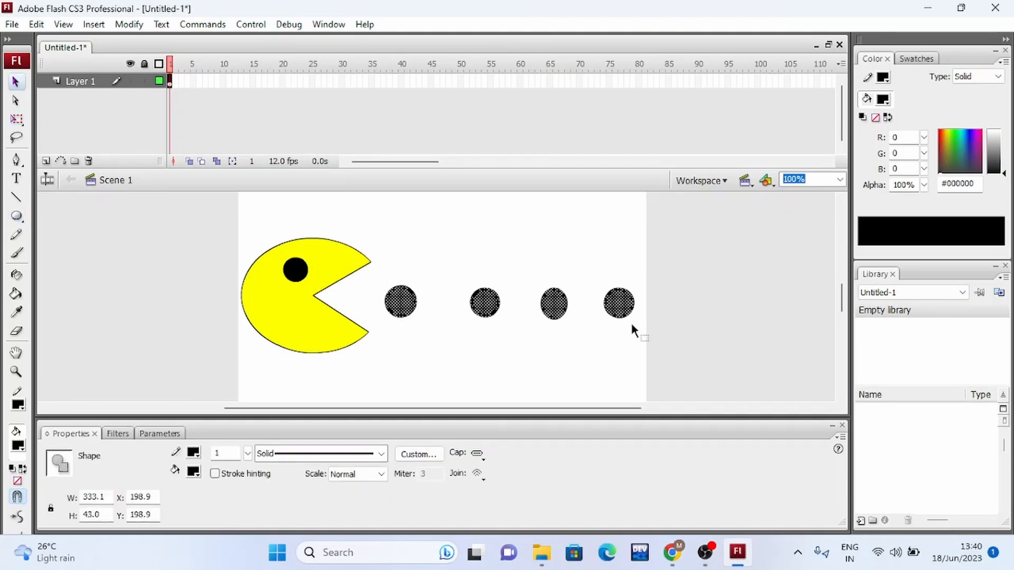
{"action": "left_click", "coordinate": [193, 471]}
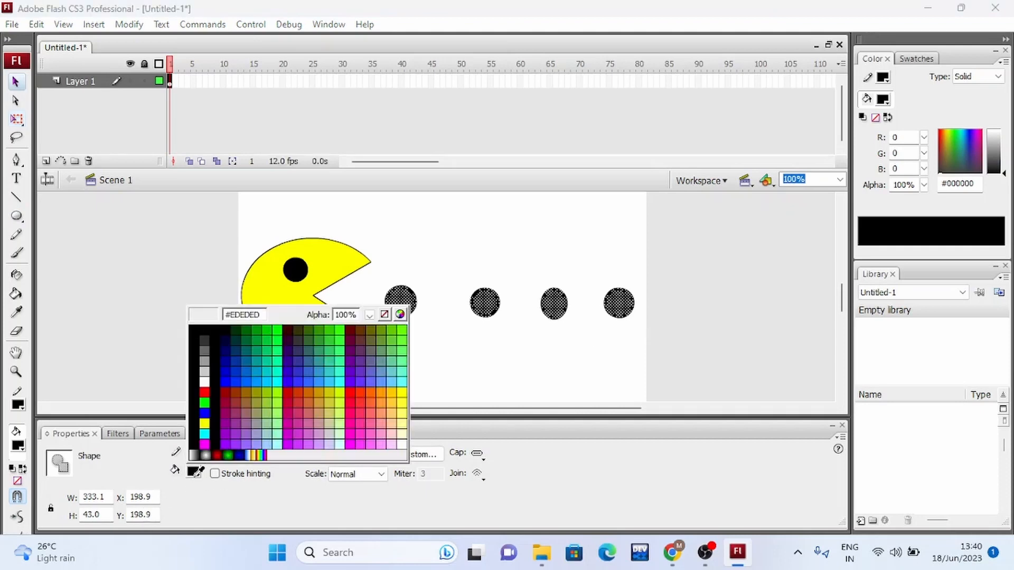
{"action": "left_click", "coordinate": [350, 393]}
{"action": "left_click", "coordinate": [447, 364]}
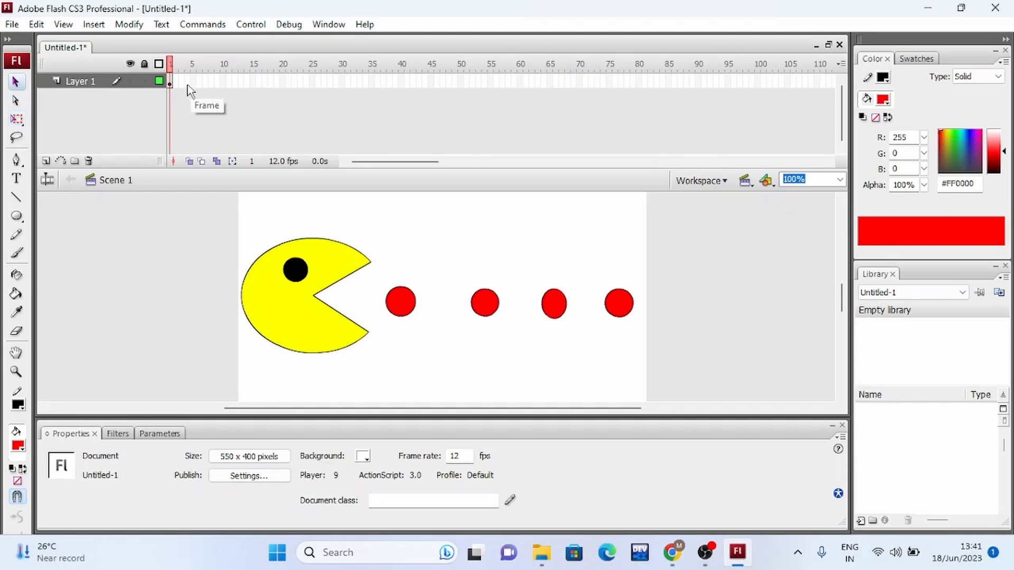
Insert a keyframe at frame 4 of Layer 1 and clear the selection on the stage.
{"action": "right_click", "coordinate": [187, 81]}
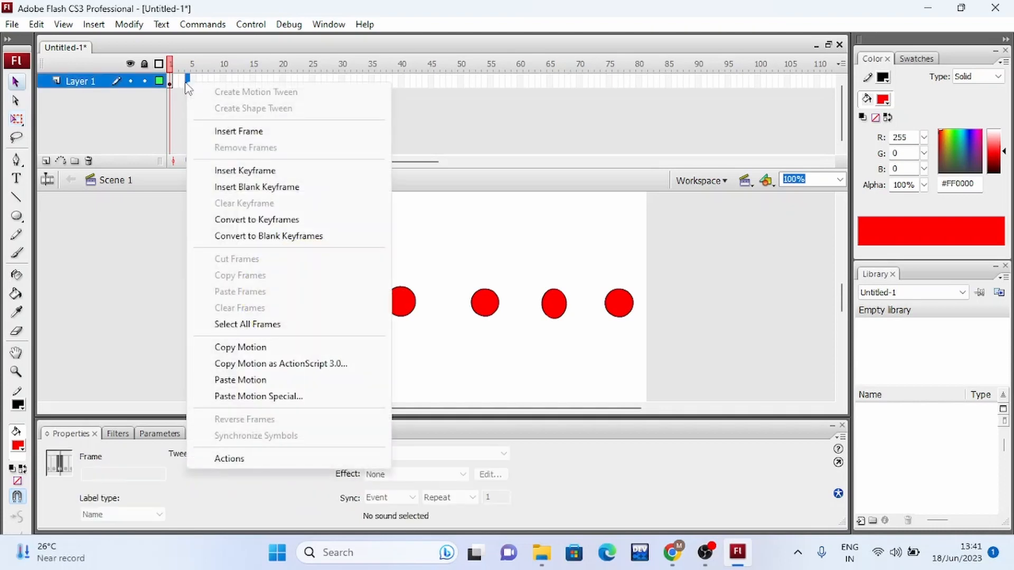
{"action": "left_click", "coordinate": [234, 170]}
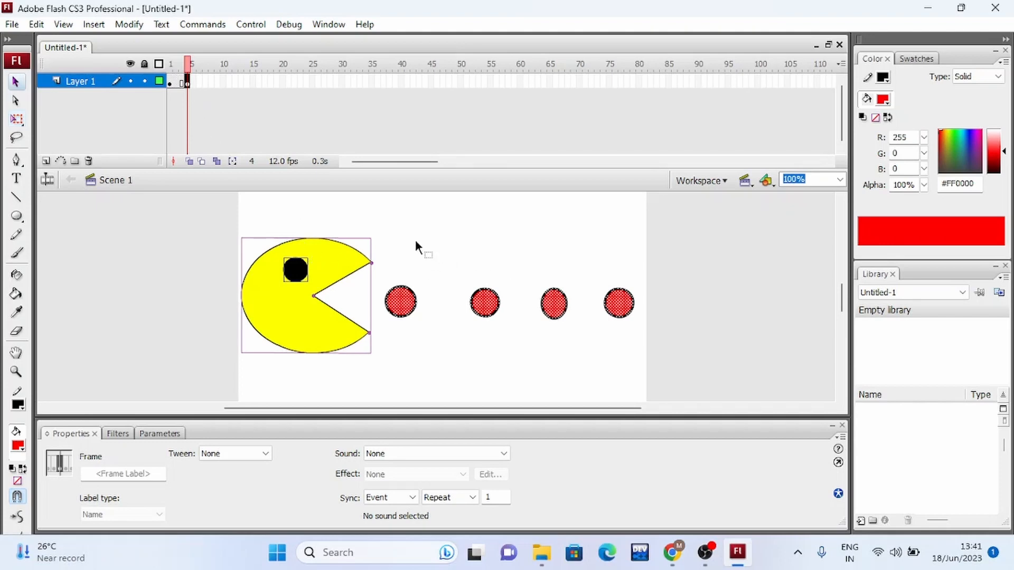
{"action": "left_click", "coordinate": [446, 349]}
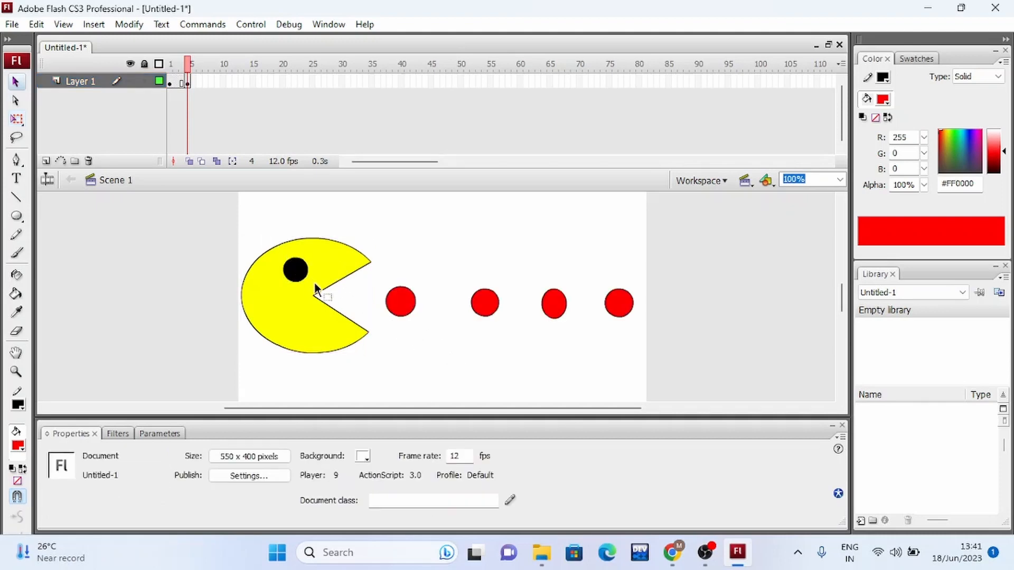
At frame 4, move Pac-Man's body and eye right to X about 67 and lower the upper jaw to an end angle of about 335.
{"action": "left_click_drag", "start_coordinate": [355, 366], "coordinate": [363, 361]}
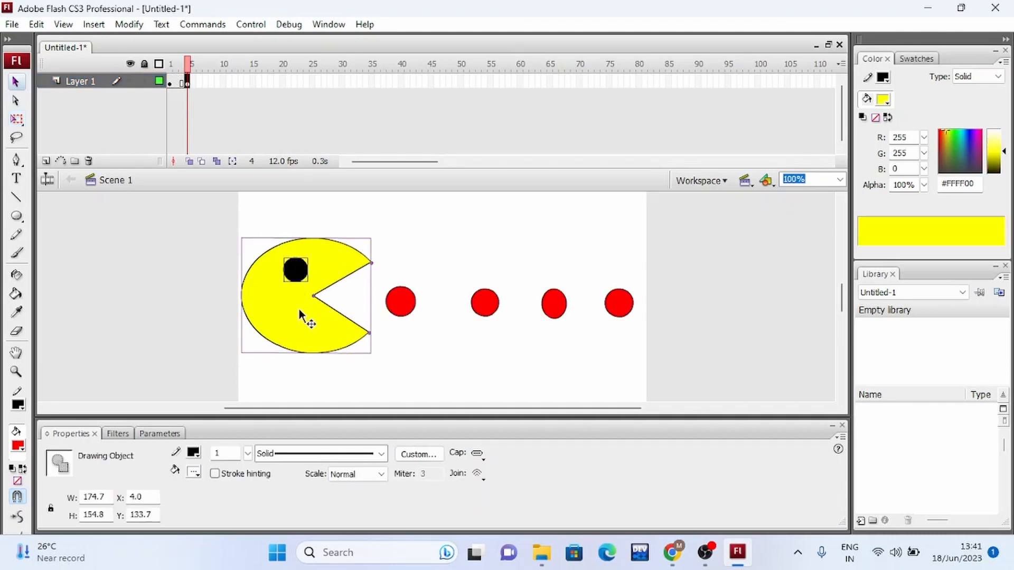
{"action": "left_click_drag", "start_coordinate": [303, 309], "coordinate": [347, 304]}
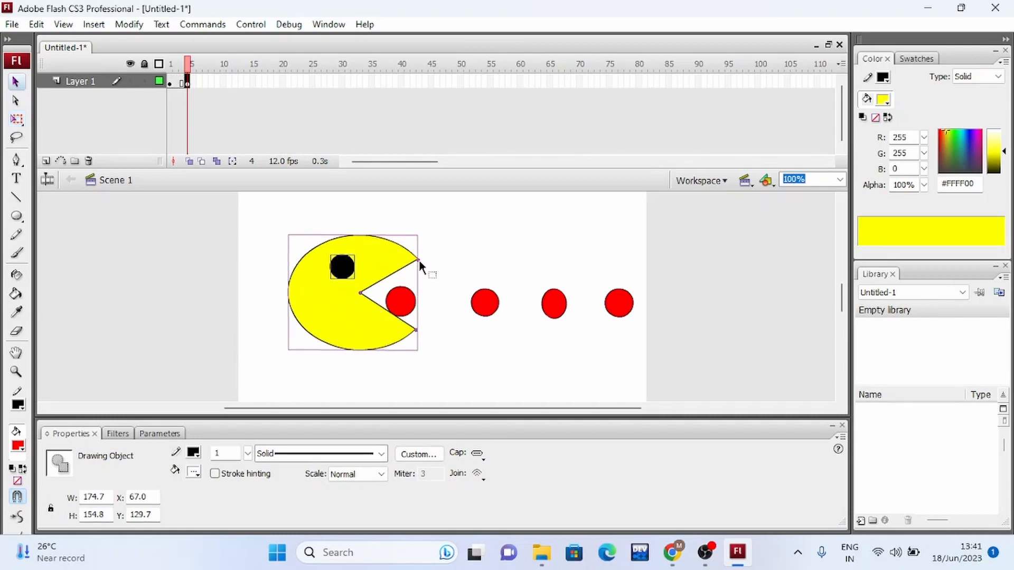
{"action": "left_click_drag", "start_coordinate": [420, 260], "coordinate": [425, 269]}
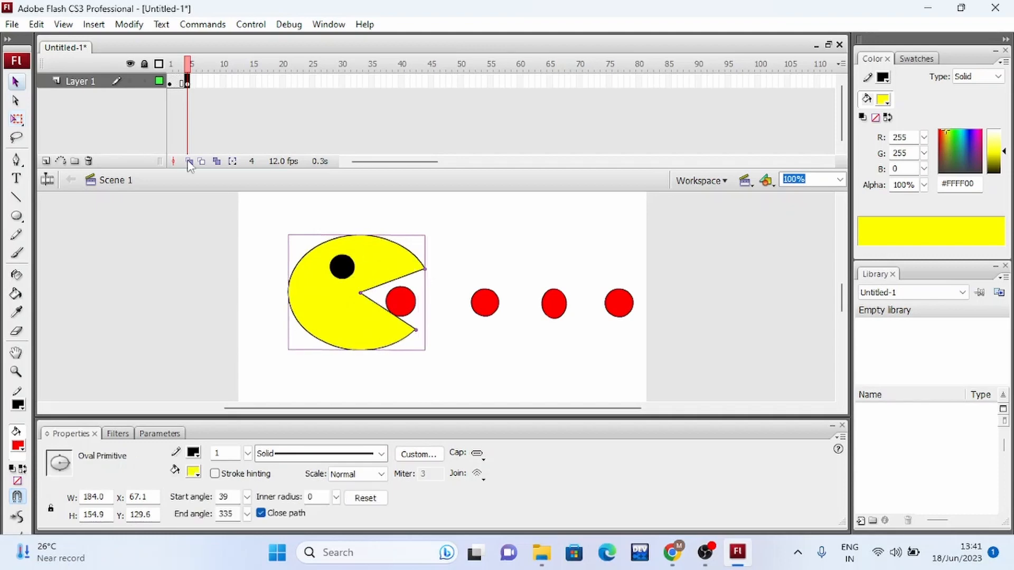
Insert a keyframe at frame 7 of Layer 1 and clear the selection on the stage.
{"action": "left_click", "coordinate": [205, 82]}
{"action": "right_click", "coordinate": [205, 82]}
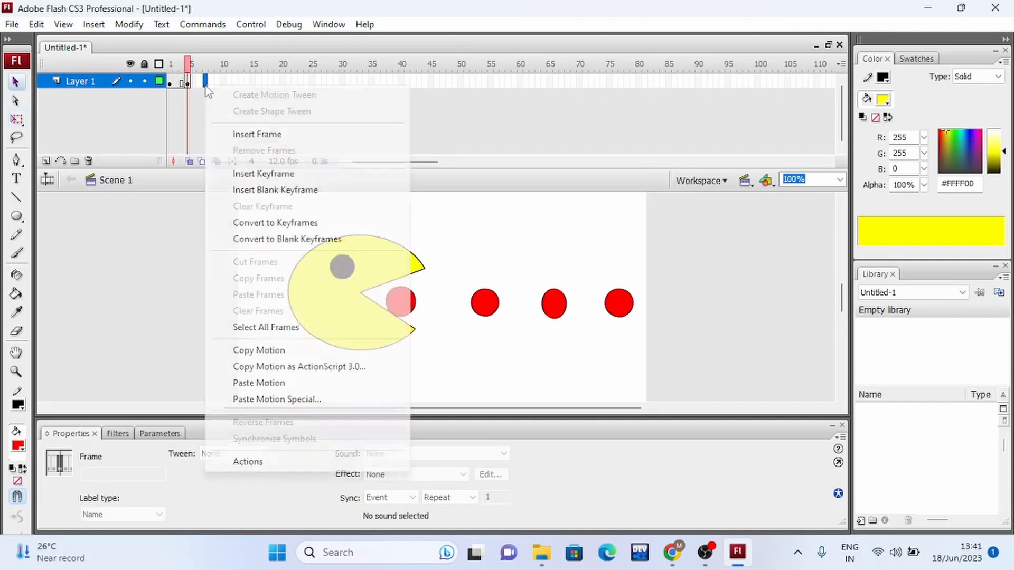
{"action": "left_click", "coordinate": [280, 175]}
{"action": "left_click", "coordinate": [466, 350]}
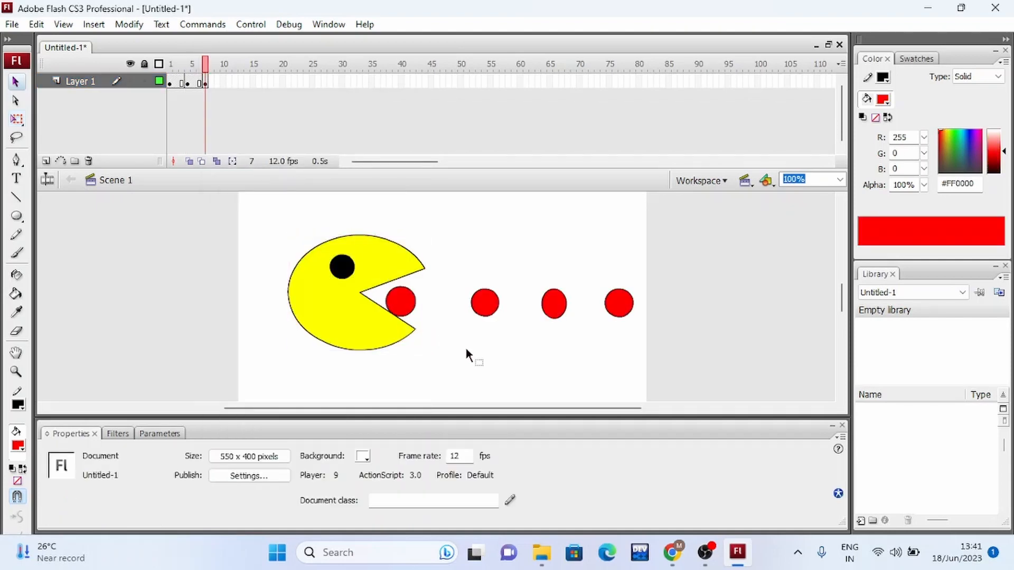
Move Pac-Man's body and eye right to X about 92 and narrow the mouth to start angle about 18 and end angle about 354.
{"action": "left_click_drag", "start_coordinate": [365, 311], "coordinate": [373, 341]}
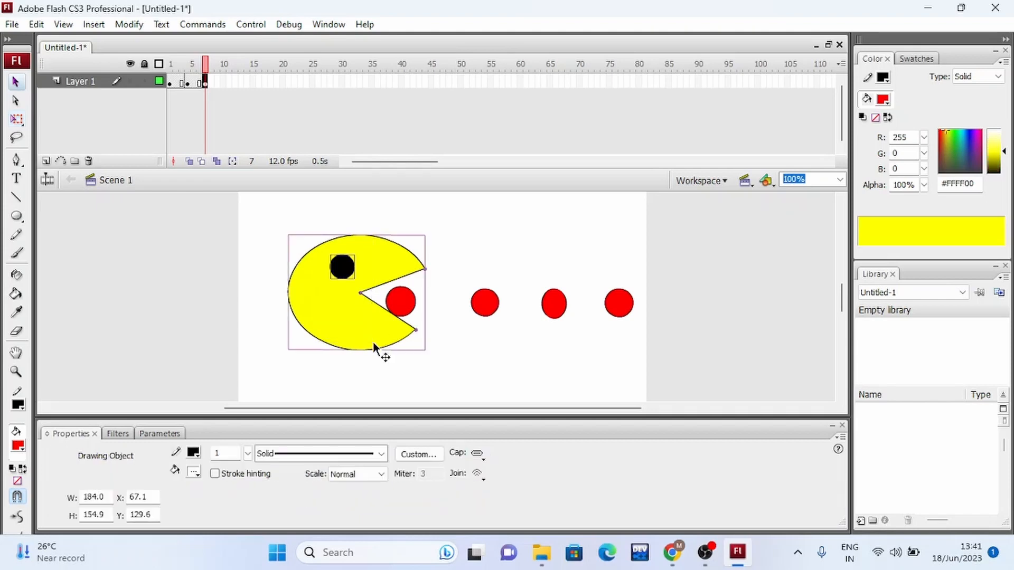
{"action": "left_click_drag", "start_coordinate": [365, 268], "coordinate": [450, 289]}
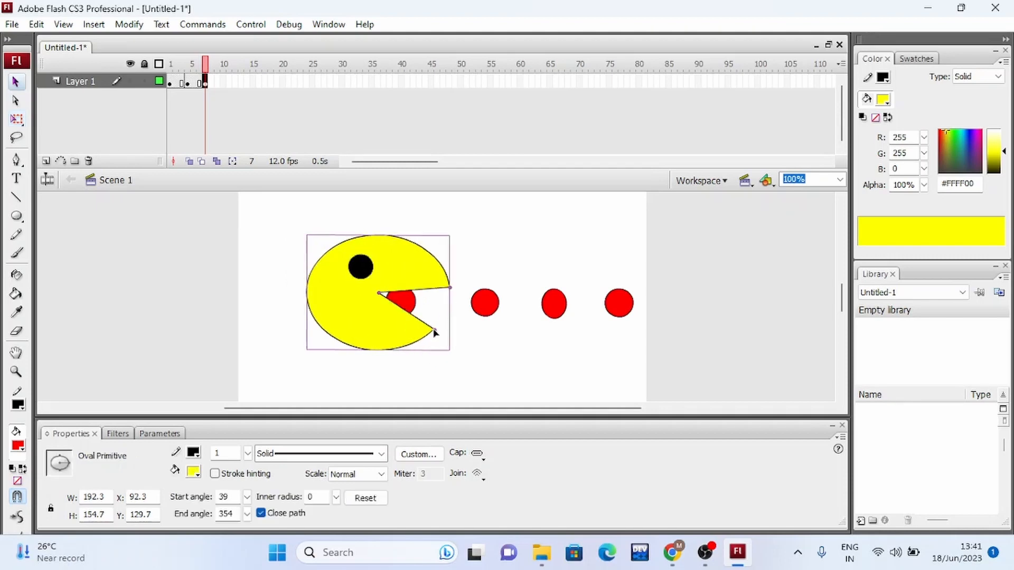
{"action": "left_click_drag", "start_coordinate": [434, 330], "coordinate": [438, 311]}
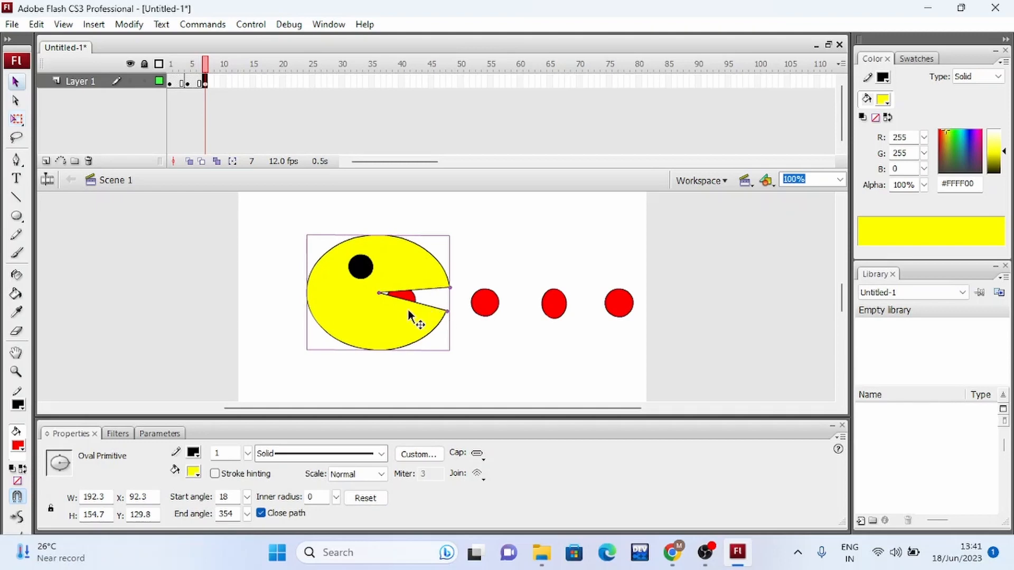
Insert a keyframe at frame 10 of Layer 1 and clear the selection on the stage.
{"action": "left_click", "coordinate": [221, 83]}
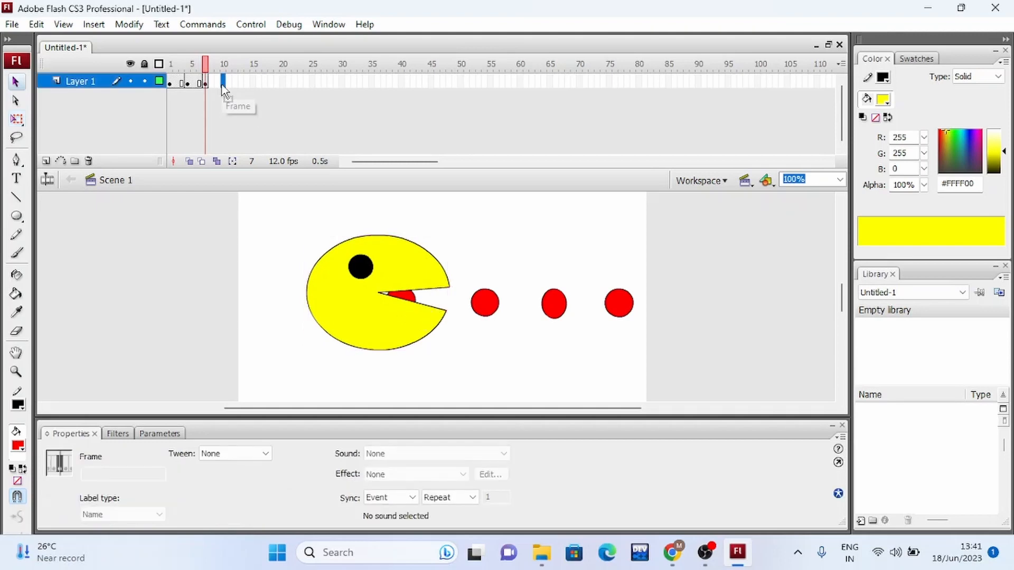
{"action": "right_click", "coordinate": [222, 83]}
{"action": "left_click", "coordinate": [280, 174]}
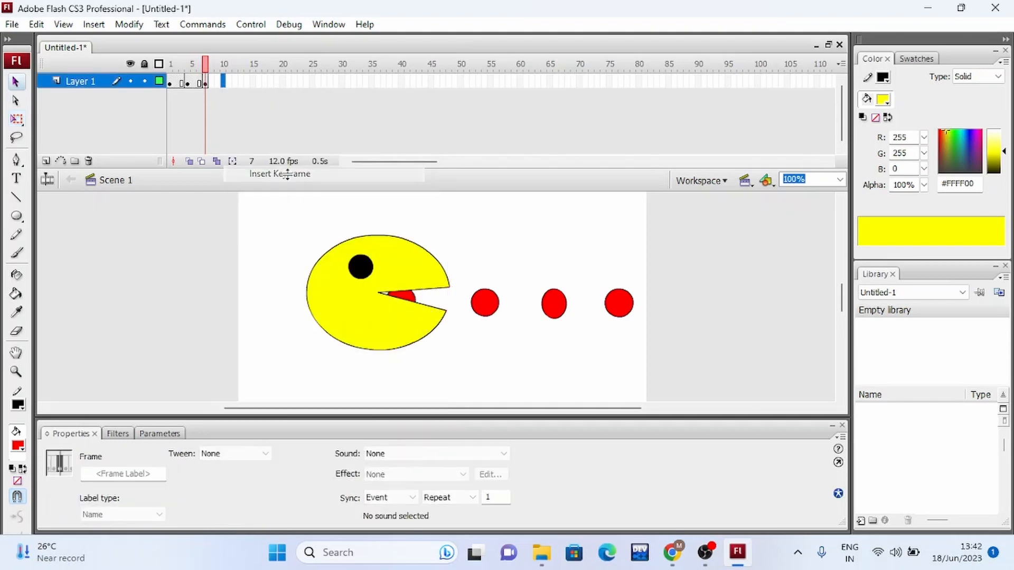
{"action": "left_click", "coordinate": [496, 343]}
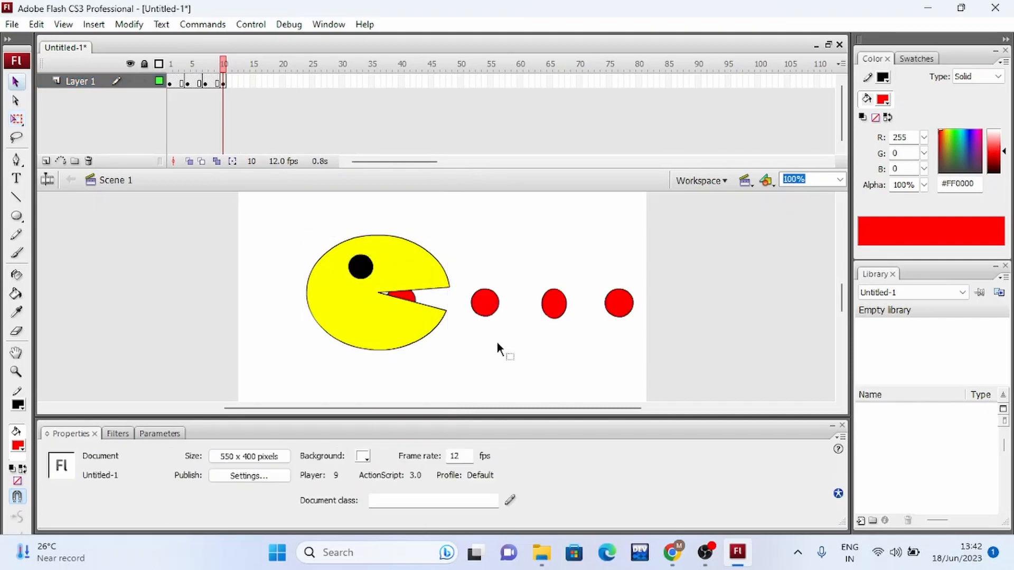
Delete the red dot and its outline inside the mouth, and nearly close the mouth to start angle about 8 and end angle about 4.
{"action": "left_click", "coordinate": [410, 295]}
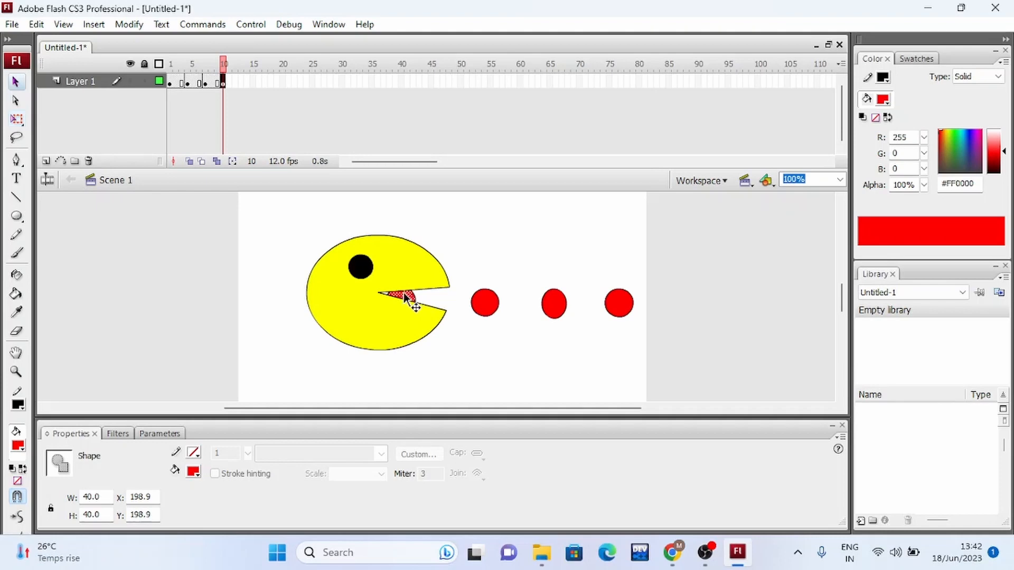
{"action": "key", "text": "Delete"}
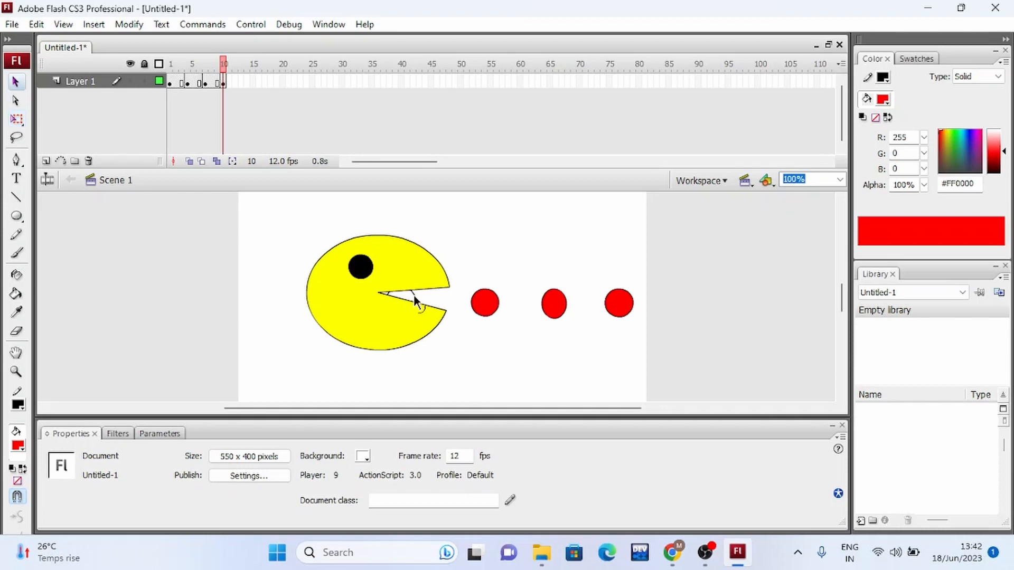
{"action": "left_click", "coordinate": [413, 294]}
{"action": "key", "text": "Delete"}
{"action": "left_click", "coordinate": [421, 283]}
{"action": "left_click_drag", "start_coordinate": [446, 310], "coordinate": [450, 299]}
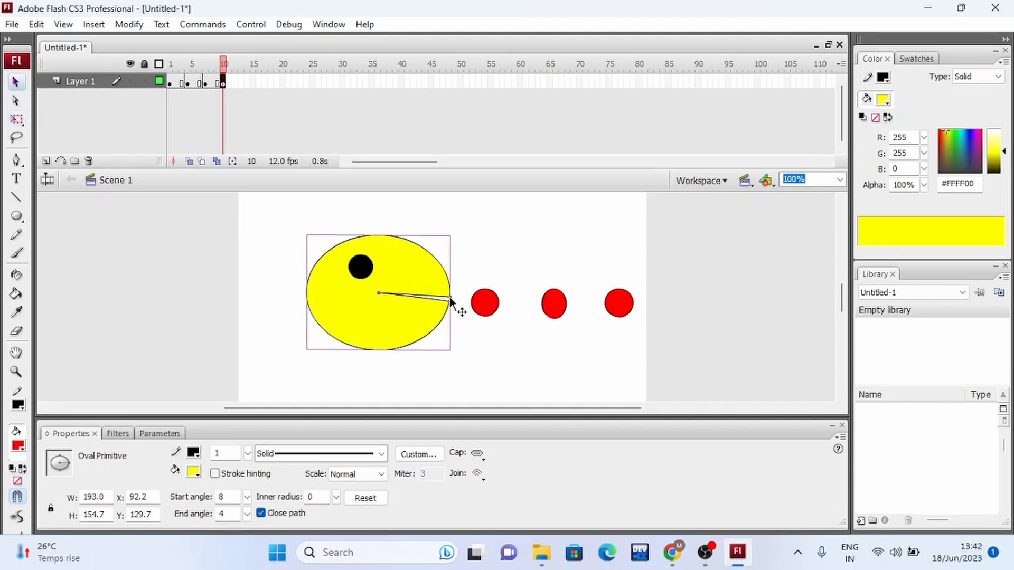
Insert a keyframe at frame 13 of Layer 1 and clear the selection on the stage.
{"action": "left_click", "coordinate": [241, 82]}
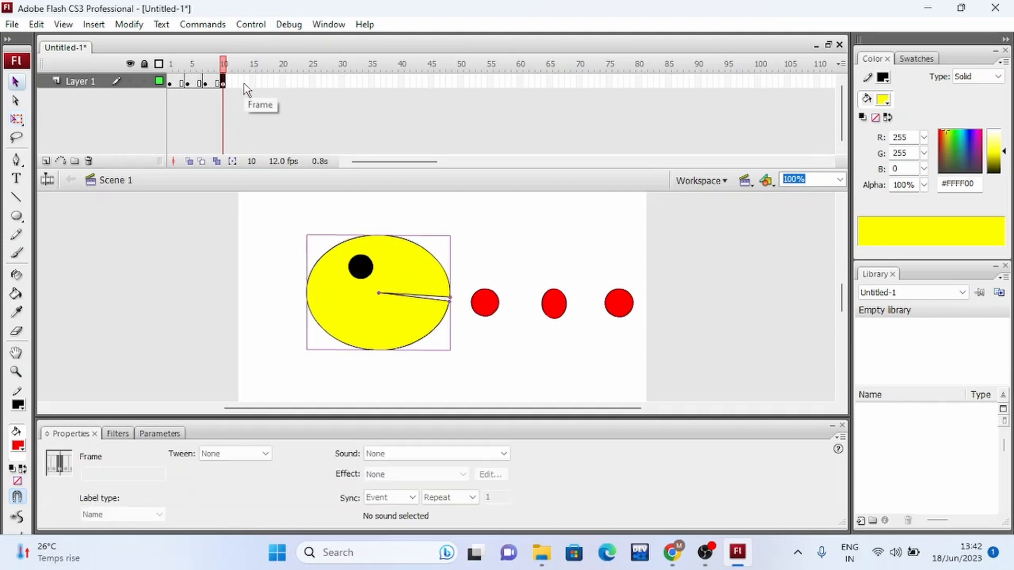
{"action": "right_click", "coordinate": [244, 84]}
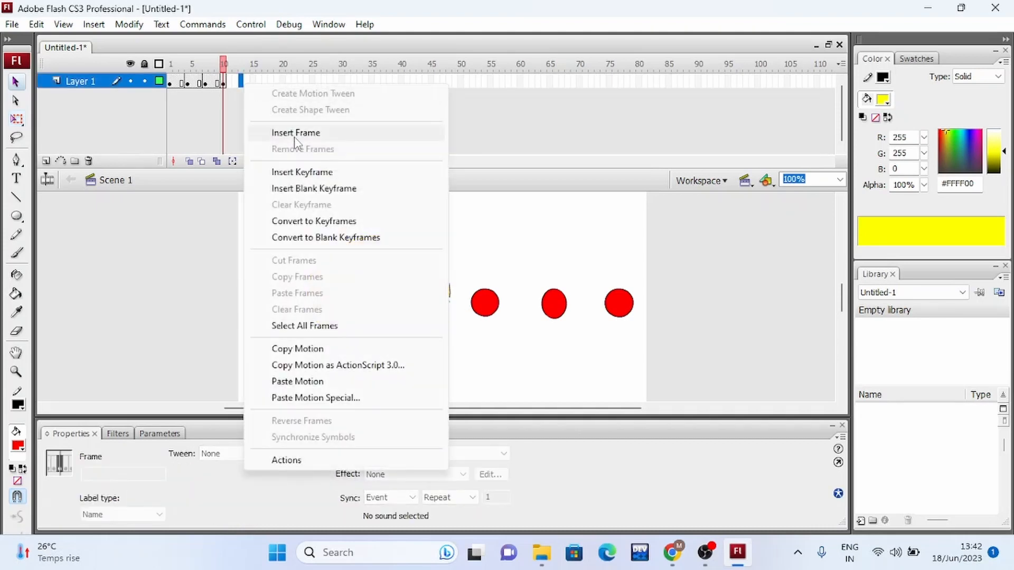
{"action": "left_click", "coordinate": [315, 173]}
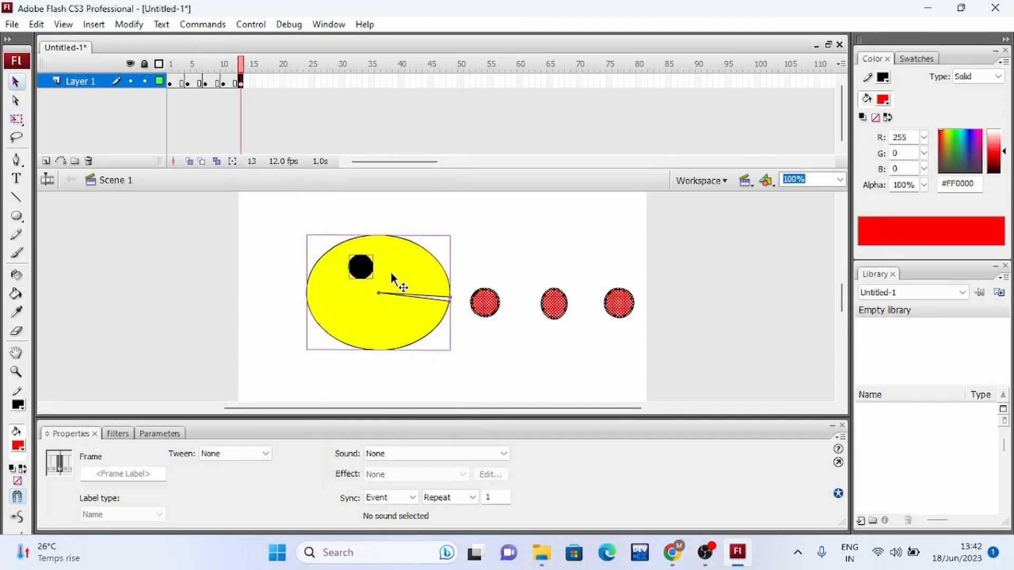
{"action": "left_click", "coordinate": [492, 361]}
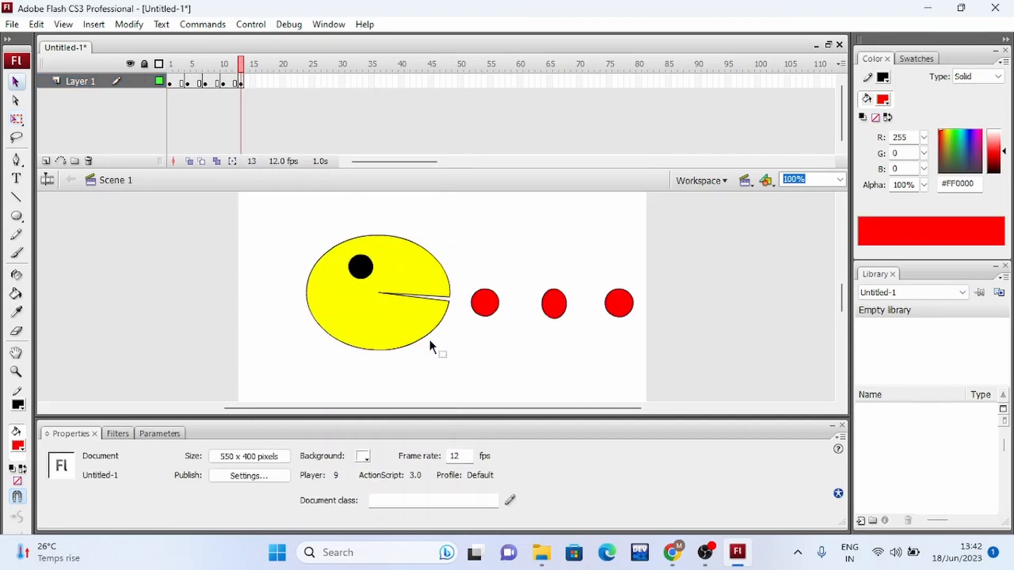
Move Pac-Man's body and eye right to X about 128 and open the mouth to start angle about 29 and end angle about 338.
{"action": "left_click", "coordinate": [400, 278]}
{"action": "mouse_move", "coordinate": [400, 278]}
{"action": "left_mouse_down"}
{"action": "mouse_move", "coordinate": [450, 280]}
{"action": "mouse_move", "coordinate": [437, 272]}
{"action": "left_mouse_up"}
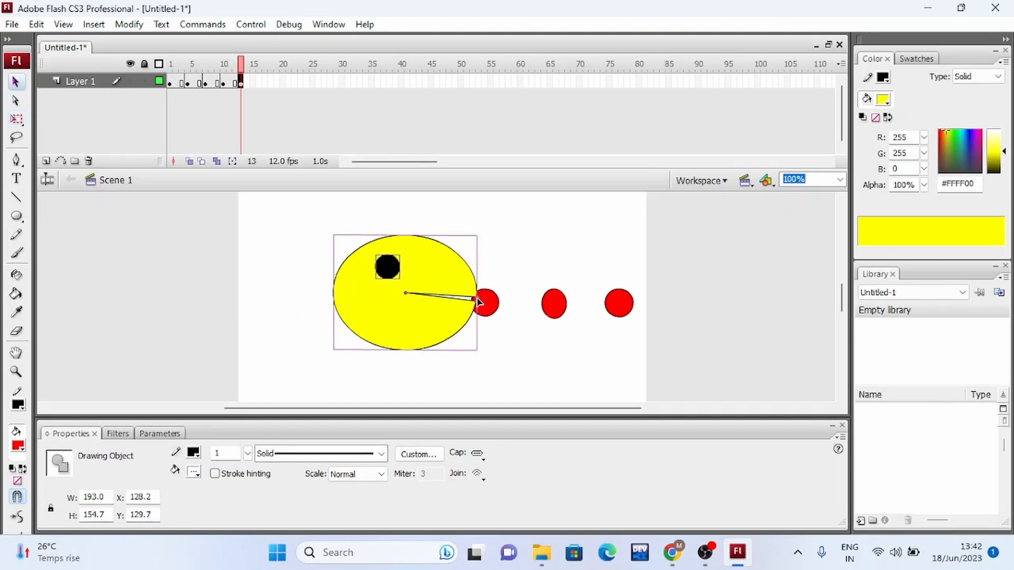
{"action": "left_click_drag", "start_coordinate": [477, 302], "coordinate": [474, 322]}
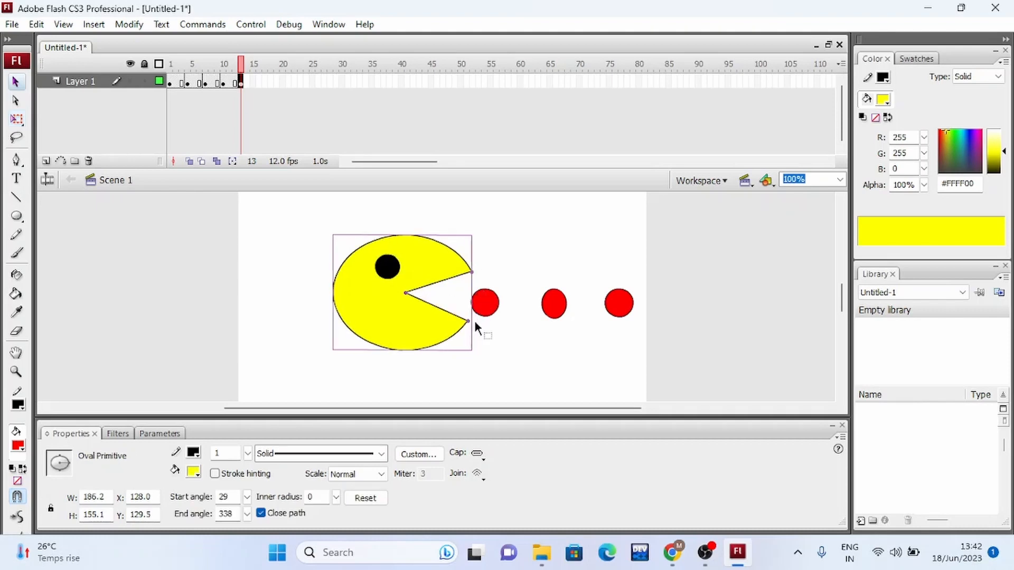
Insert a keyframe at frame 16 of Layer 1 and clear the selection on the stage.
{"action": "left_click", "coordinate": [259, 82]}
{"action": "right_click", "coordinate": [258, 83]}
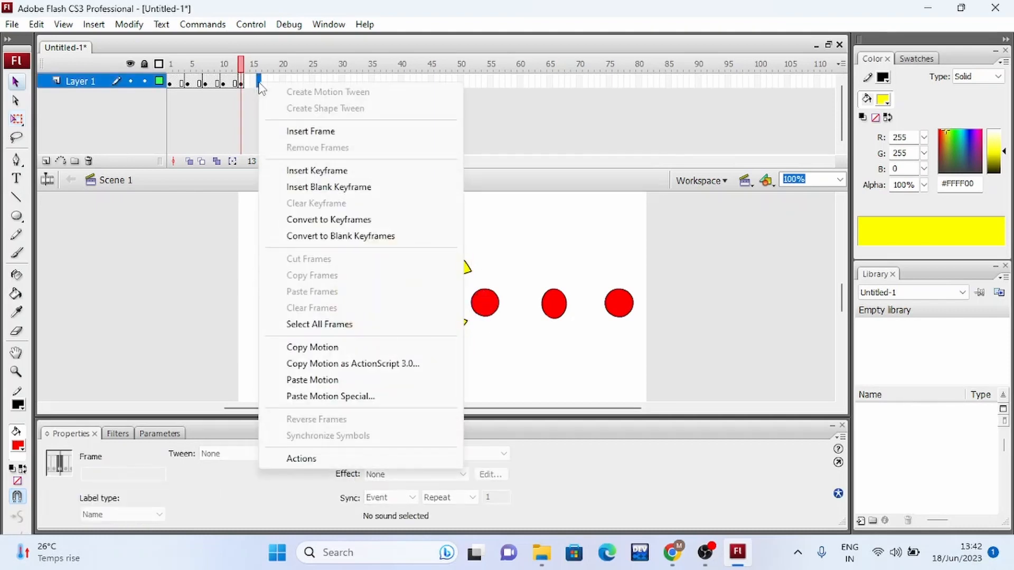
{"action": "left_click", "coordinate": [320, 171]}
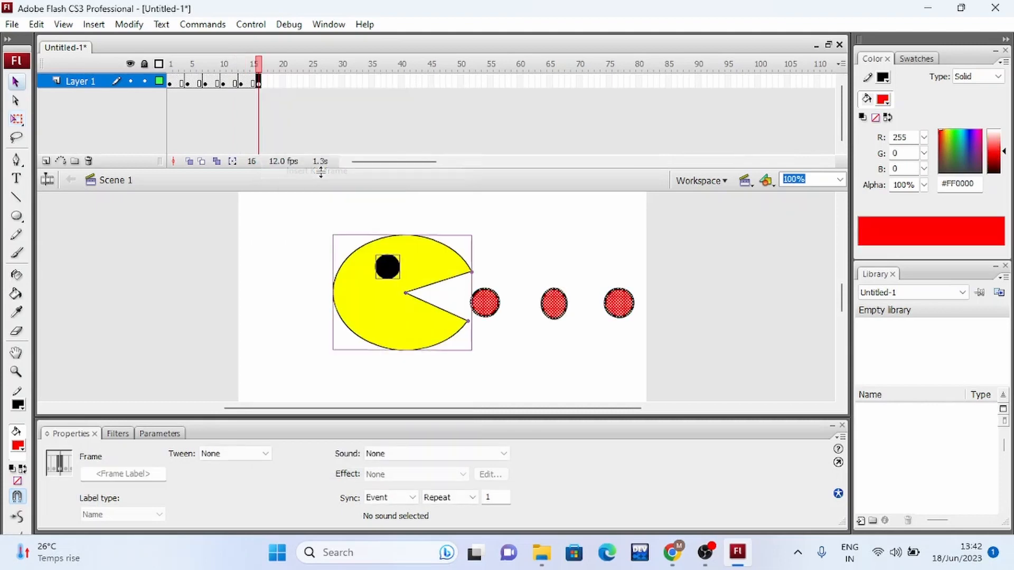
{"action": "left_click", "coordinate": [527, 252]}
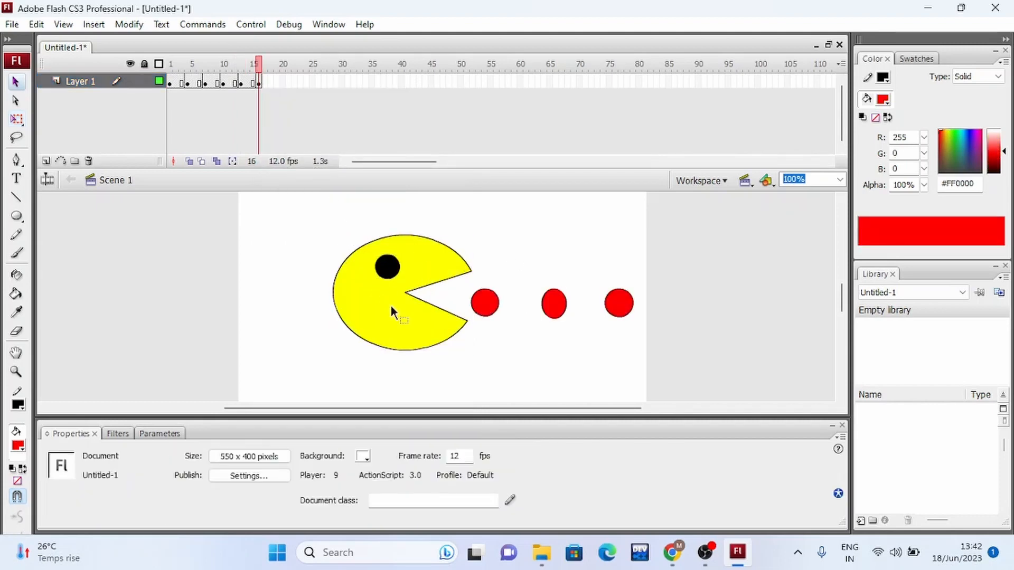
Move Pac-Man over the nearest red dot at X about 175 and narrow the mouth to start angle about 10 and end angle about 347.
{"action": "left_click_drag", "start_coordinate": [305, 217], "coordinate": [448, 357]}
{"action": "left_click_drag", "start_coordinate": [420, 271], "coordinate": [510, 289]}
{"action": "left_click_drag", "start_coordinate": [505, 327], "coordinate": [511, 309]}
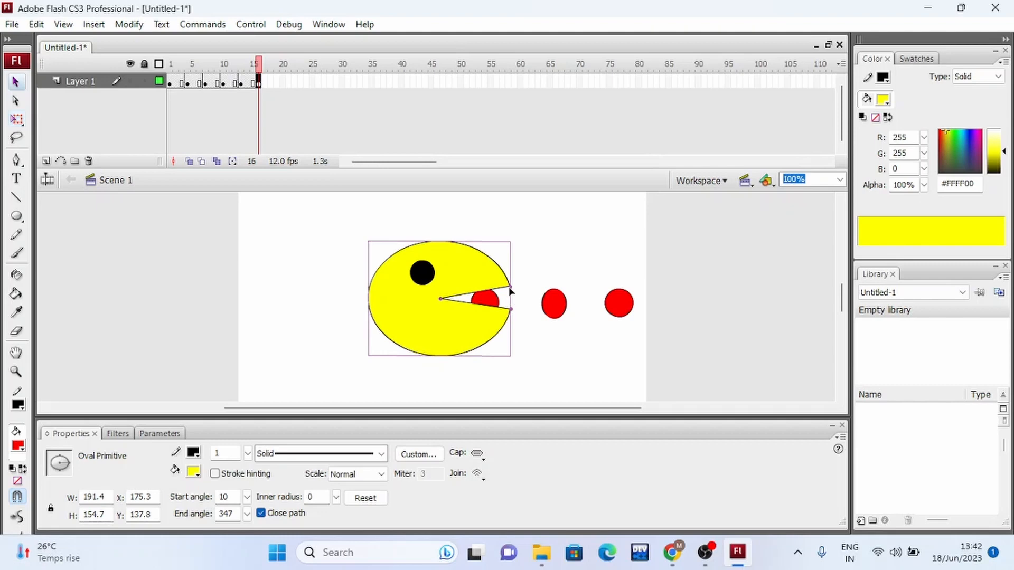
Insert a keyframe at frame 20 of Layer 1 and shift Pac-Man's body and eye slightly right to X about 186.
{"action": "left_click", "coordinate": [282, 82]}
{"action": "right_click", "coordinate": [283, 82]}
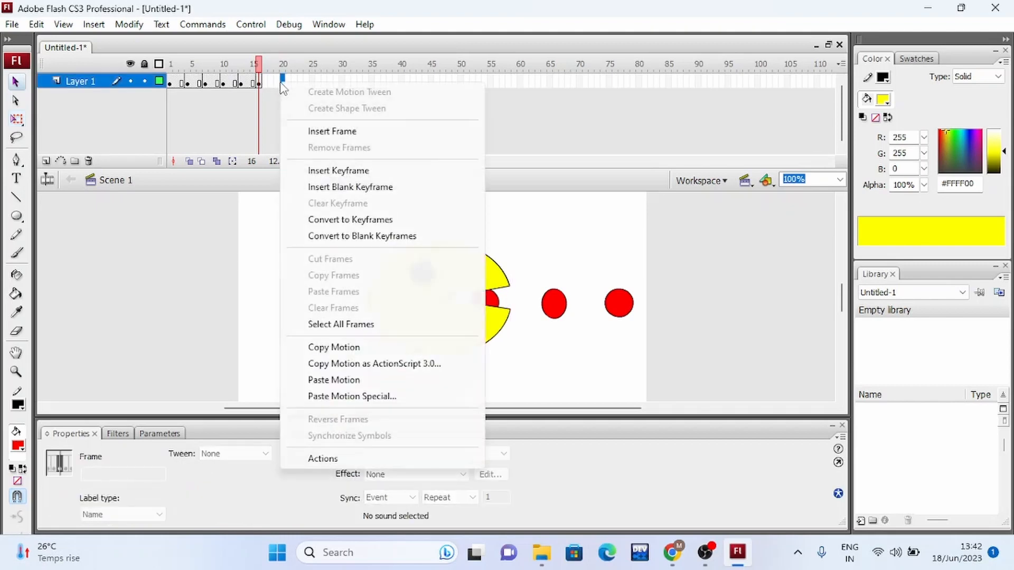
{"action": "left_click", "coordinate": [330, 171]}
{"action": "left_click", "coordinate": [550, 370]}
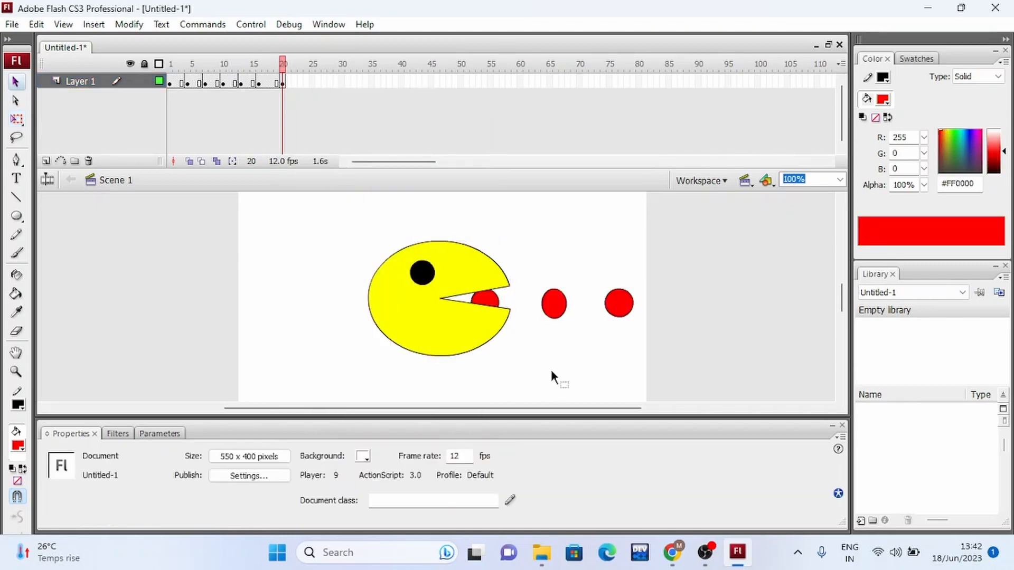
{"action": "left_click", "coordinate": [444, 340]}
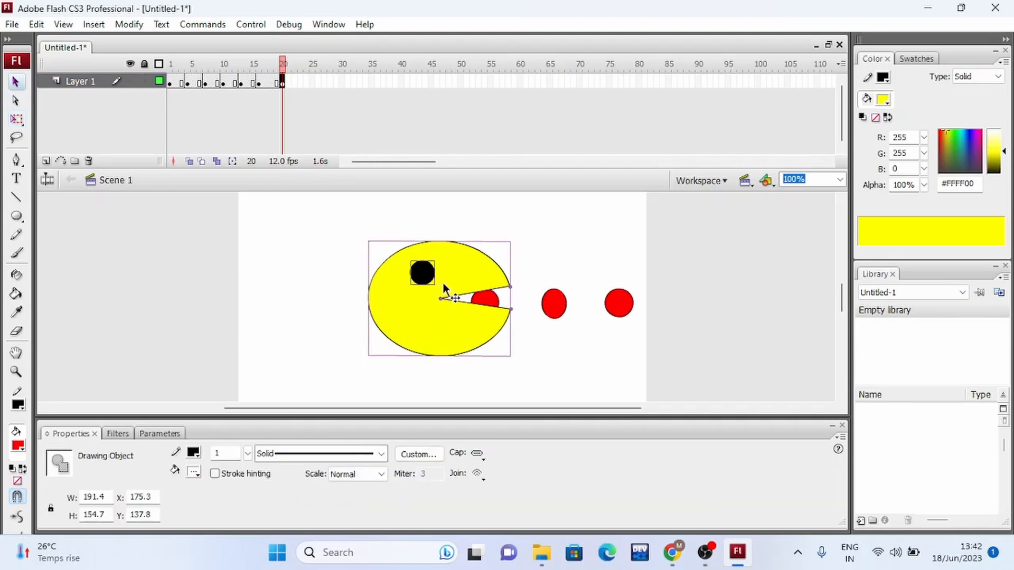
{"action": "left_click_drag", "start_coordinate": [454, 275], "coordinate": [463, 274]}
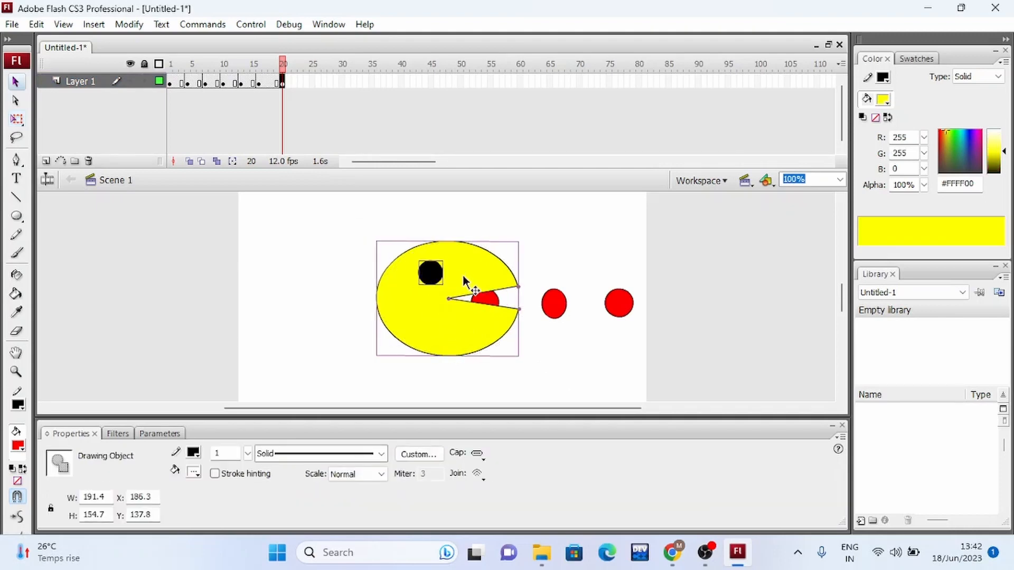
Delete the red dot and outline inside the mouth at frame 20, and narrow the mouth to start angle about 2 and end angle about 351.
{"action": "left_click", "coordinate": [488, 297]}
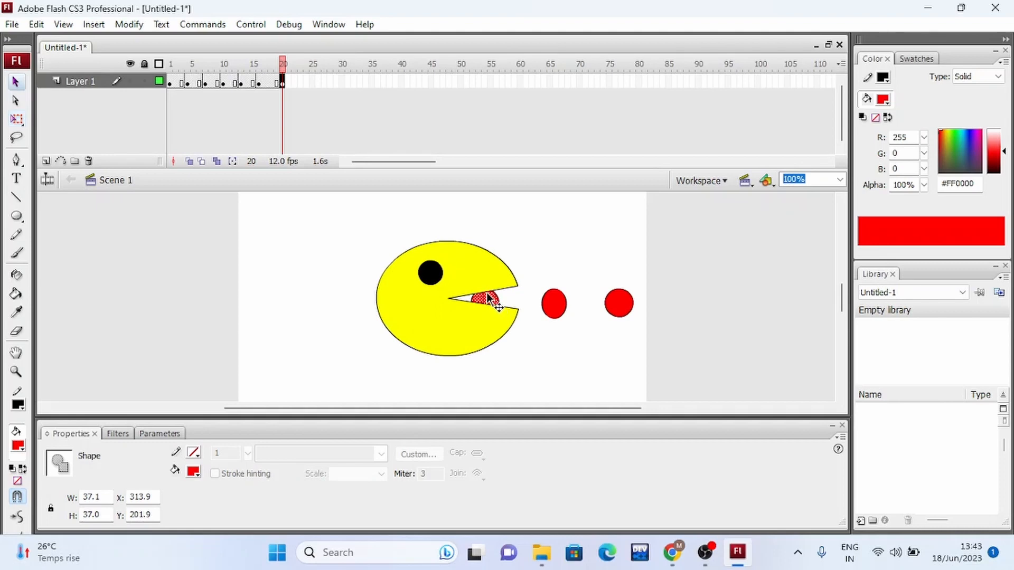
{"action": "key", "text": "Delete"}
{"action": "left_click", "coordinate": [495, 293]}
{"action": "key", "text": "Delete"}
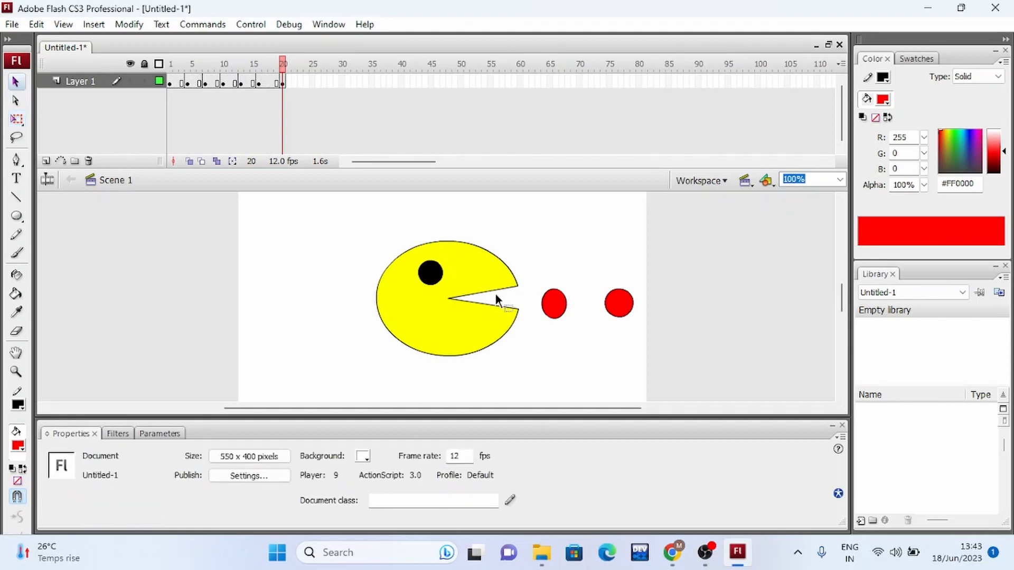
{"action": "left_click", "coordinate": [488, 283]}
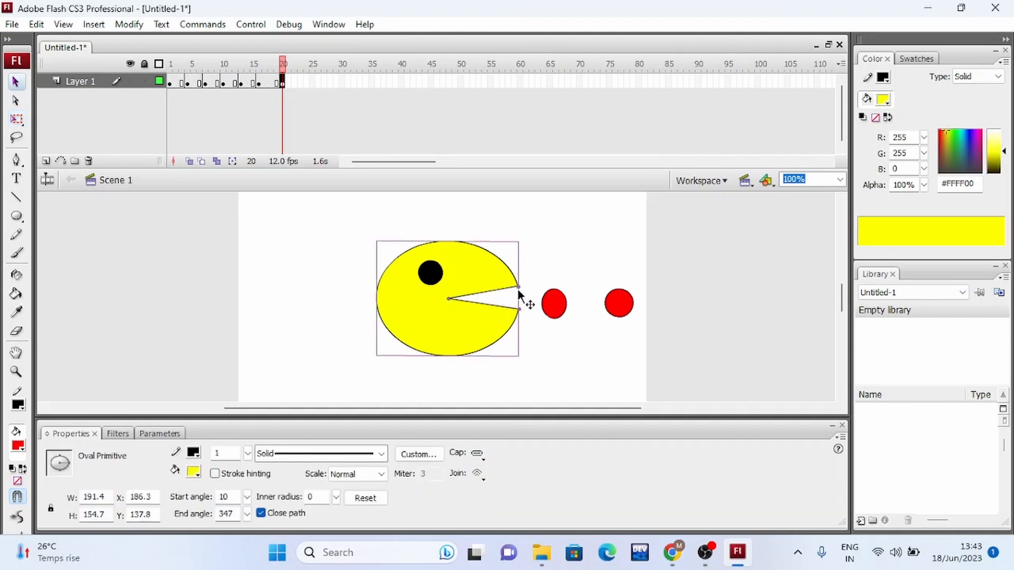
{"action": "mouse_move", "coordinate": [517, 286]}
{"action": "left_mouse_down"}
{"action": "mouse_move", "coordinate": [494, 281]}
{"action": "mouse_move", "coordinate": [523, 295]}
{"action": "mouse_move", "coordinate": [522, 312]}
{"action": "mouse_move", "coordinate": [522, 303]}
{"action": "left_mouse_up"}
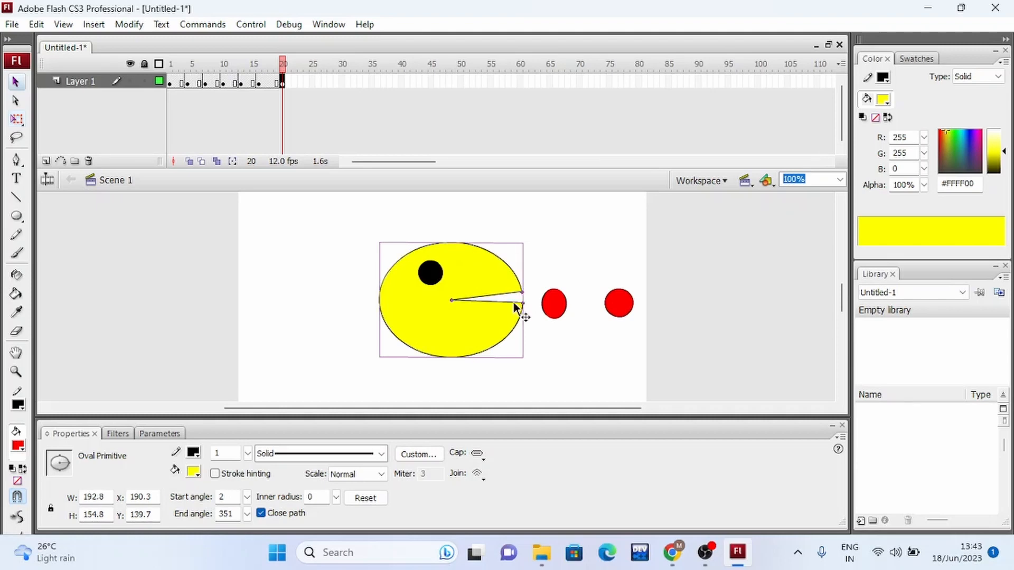
Insert a keyframe at frame 23 of Layer 1 and select Pac-Man's body together with the eye.
{"action": "left_click", "coordinate": [299, 83]}
{"action": "right_click", "coordinate": [300, 83]}
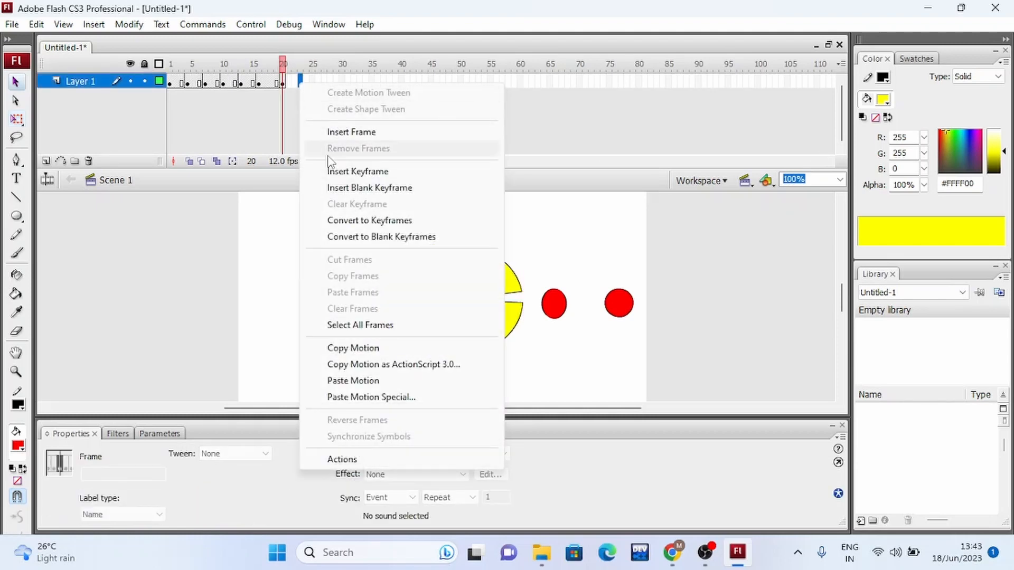
{"action": "left_click", "coordinate": [347, 175]}
{"action": "left_click", "coordinate": [543, 346]}
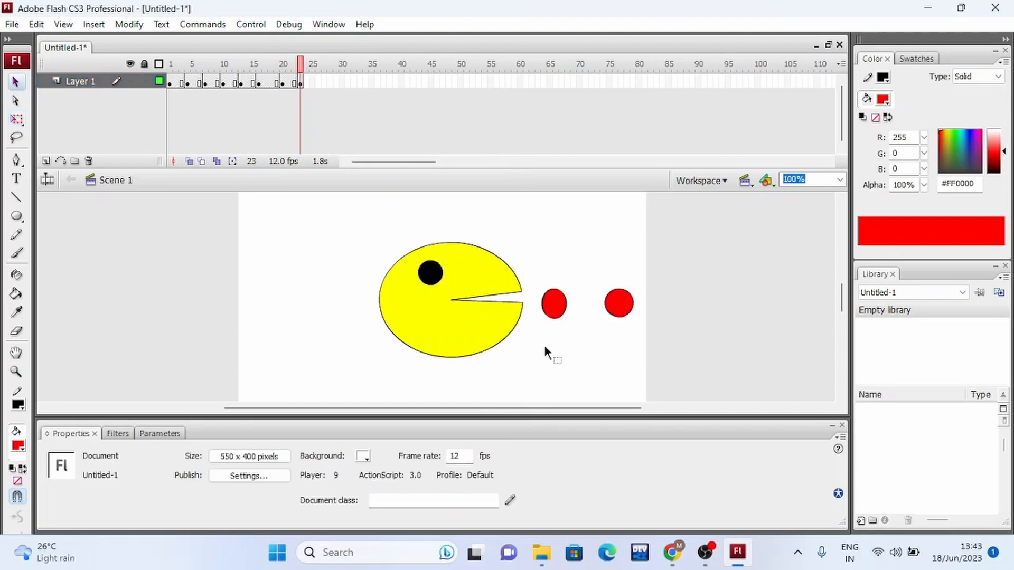
{"action": "left_click", "coordinate": [441, 327]}
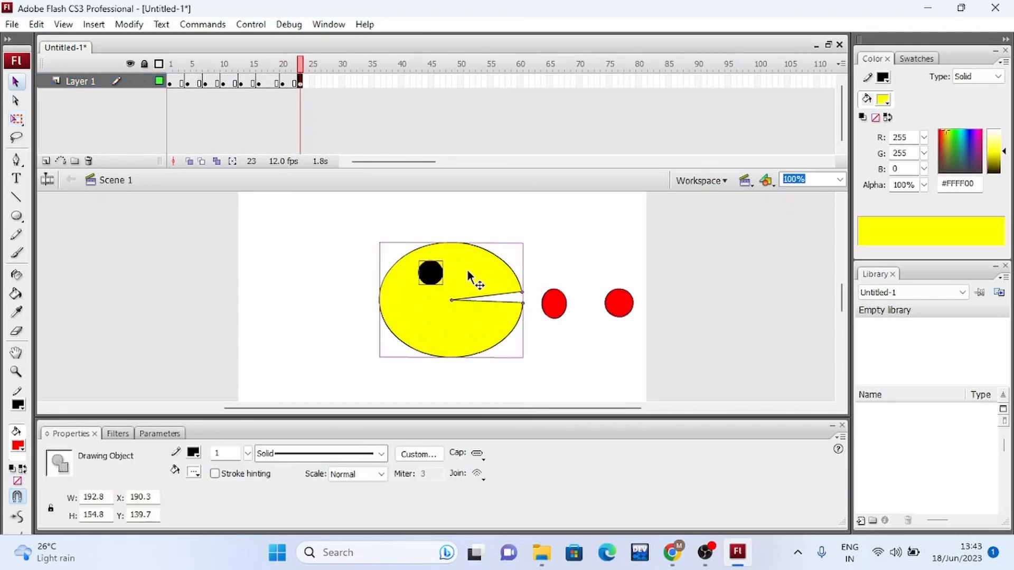
Move Pac-Man and the eye to X about 224 at frame 23 and open the mouth to start angle about 34 and end angle about 333.
{"action": "mouse_move", "coordinate": [468, 271]}
{"action": "left_mouse_down"}
{"action": "mouse_move", "coordinate": [490, 265]}
{"action": "mouse_move", "coordinate": [510, 284]}
{"action": "mouse_move", "coordinate": [550, 287]}
{"action": "mouse_move", "coordinate": [538, 334]}
{"action": "left_mouse_up"}
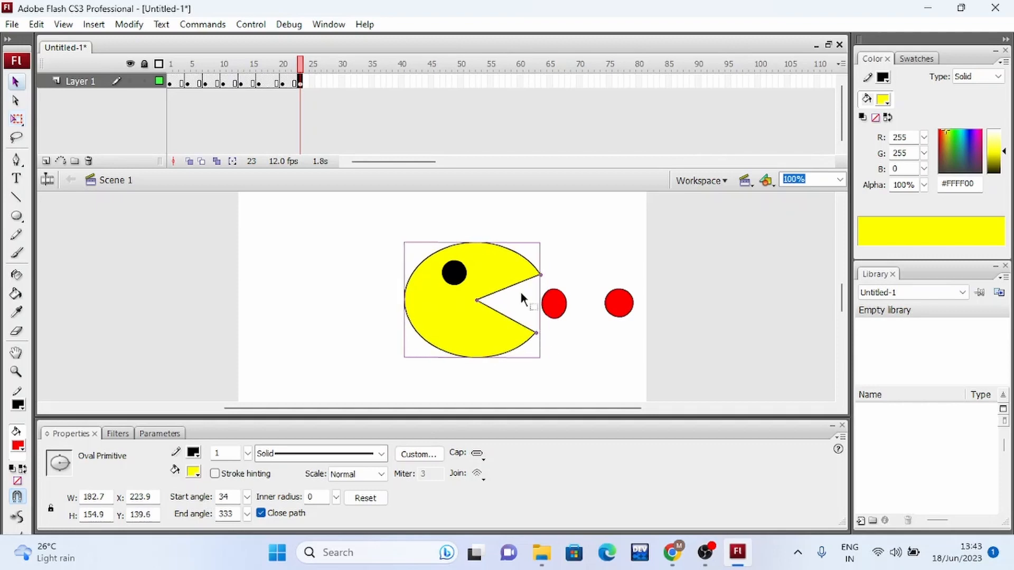
Insert a keyframe at frame 27 of Layer 1 and clear the selection on the stage.
{"action": "left_click", "coordinate": [323, 81]}
{"action": "right_click", "coordinate": [323, 83]}
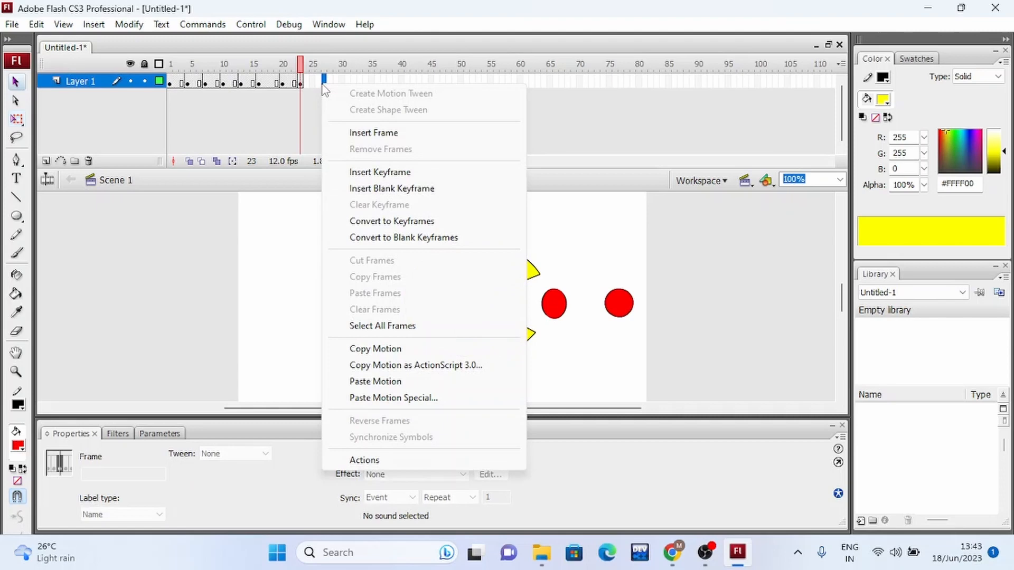
{"action": "left_click", "coordinate": [381, 172]}
{"action": "left_click", "coordinate": [350, 235]}
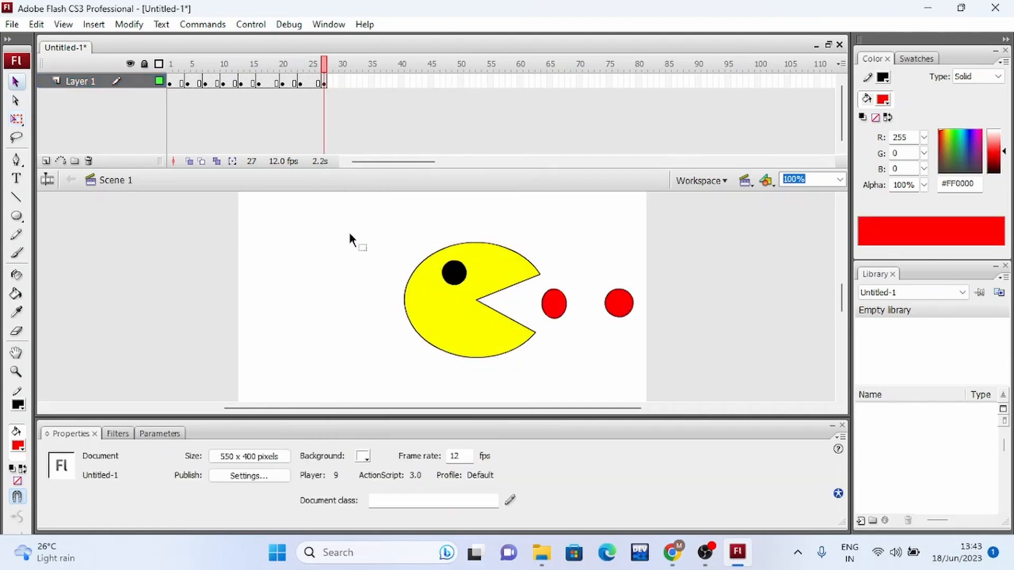
Move Pac-Man over the nearest red dot at X about 270 and narrow the mouth to start angle about 20 and end angle about 344.
{"action": "left_click", "coordinate": [458, 296]}
{"action": "left_click_drag", "start_coordinate": [537, 334], "coordinate": [572, 334]}
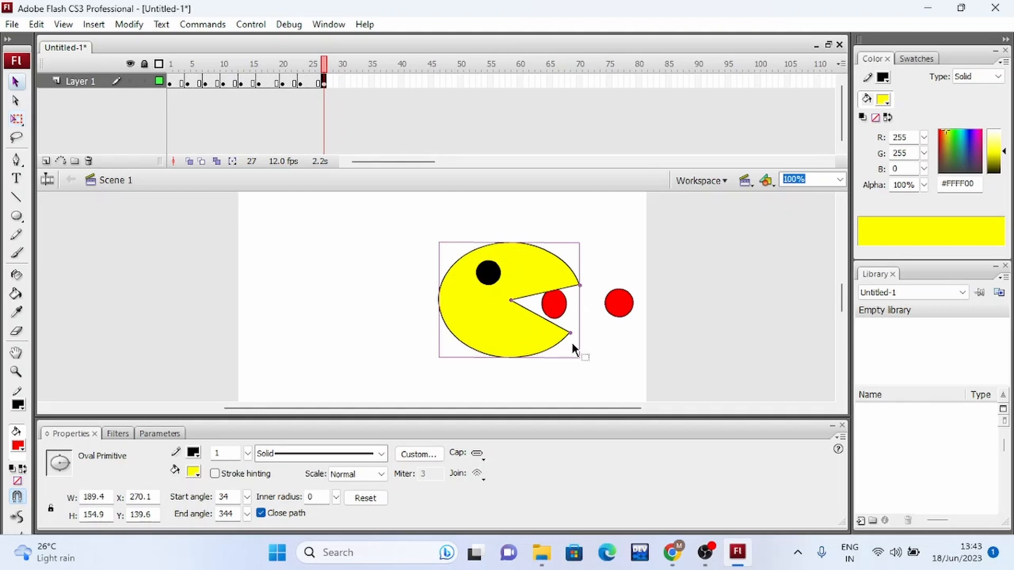
{"action": "mouse_move", "coordinate": [570, 334]}
{"action": "left_mouse_down"}
{"action": "mouse_move", "coordinate": [583, 332]}
{"action": "mouse_move", "coordinate": [579, 321]}
{"action": "left_mouse_up"}
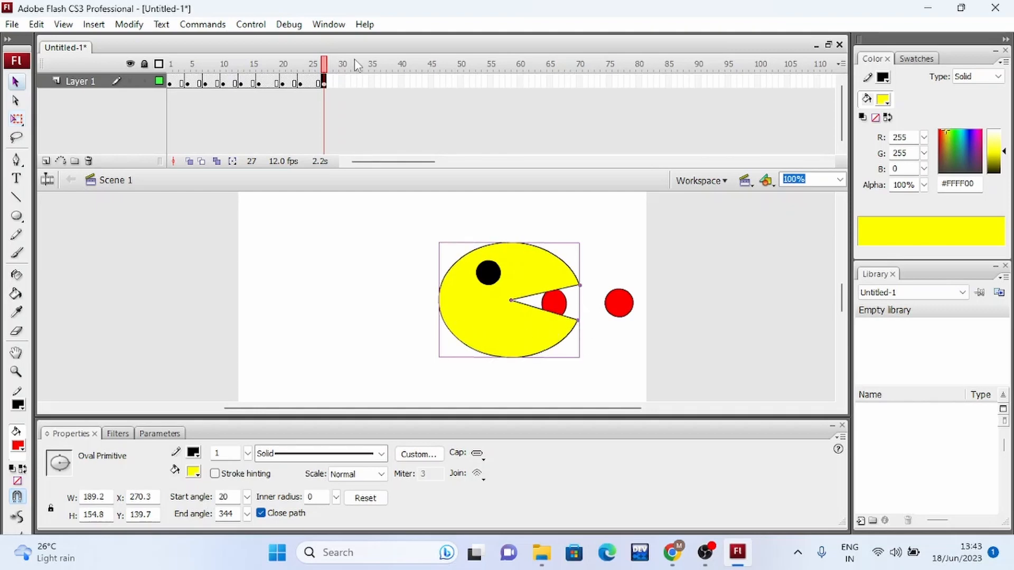
Insert a keyframe at frame 30 of Layer 1 and shift Pac-Man's body and eye slightly right to X about 291.
{"action": "left_click", "coordinate": [341, 81]}
{"action": "right_click", "coordinate": [342, 82]}
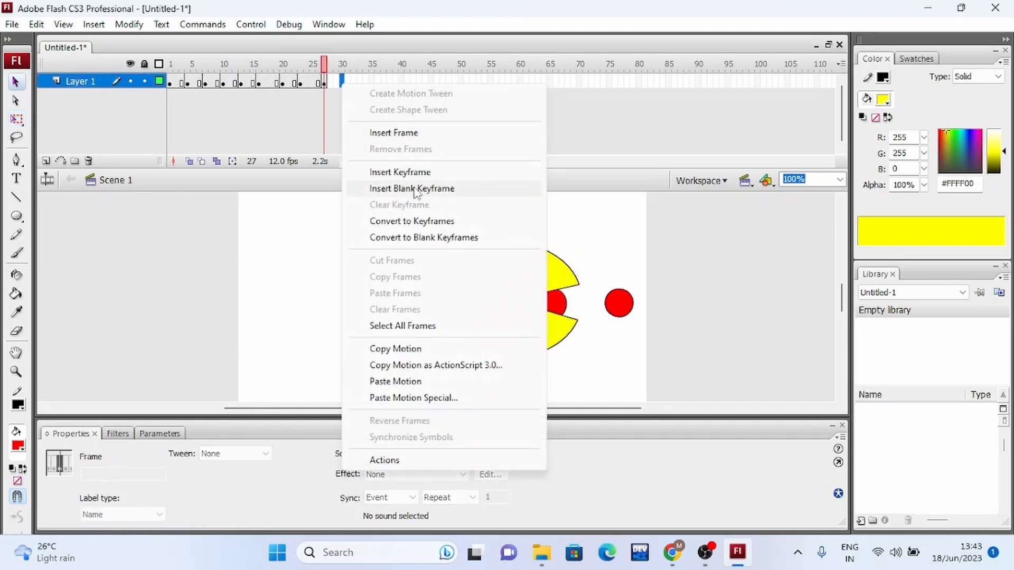
{"action": "left_click", "coordinate": [413, 173]}
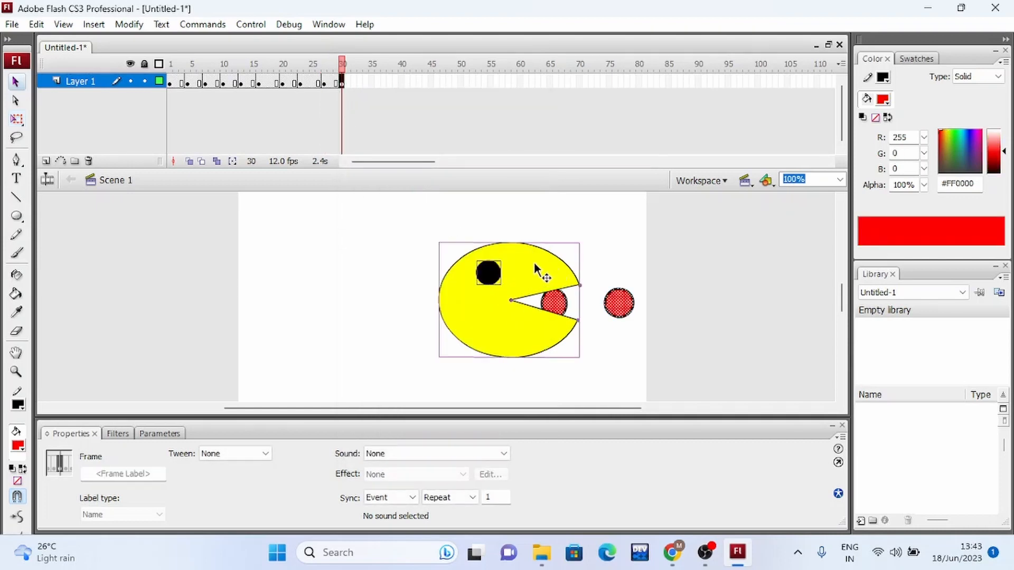
{"action": "left_click", "coordinate": [380, 229]}
{"action": "left_click", "coordinate": [504, 358]}
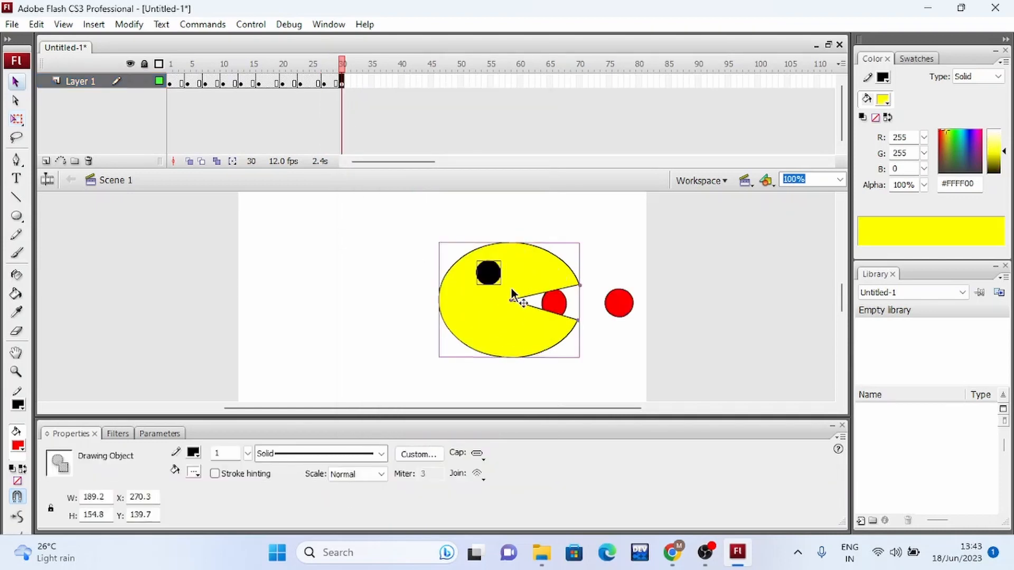
{"action": "mouse_move", "coordinate": [513, 280]}
{"action": "left_mouse_down"}
{"action": "mouse_move", "coordinate": [537, 277]}
{"action": "mouse_move", "coordinate": [528, 281]}
{"action": "left_mouse_up"}
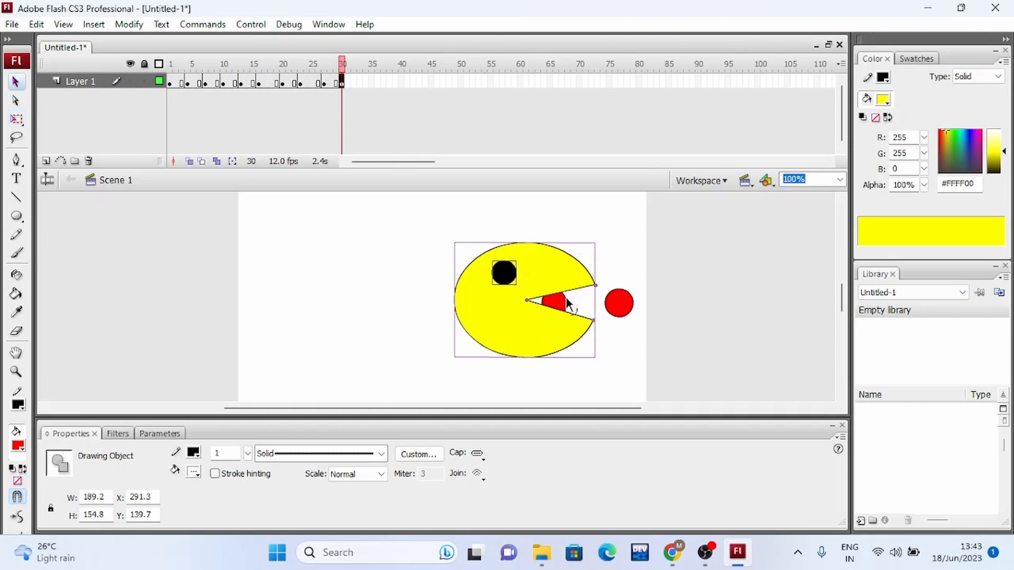
Narrow Pac-Man's mouth at frame 30 and delete the red dot and its outline inside the mouth.
{"action": "left_click_drag", "start_coordinate": [596, 293], "coordinate": [566, 316]}
{"action": "left_click", "coordinate": [560, 303]}
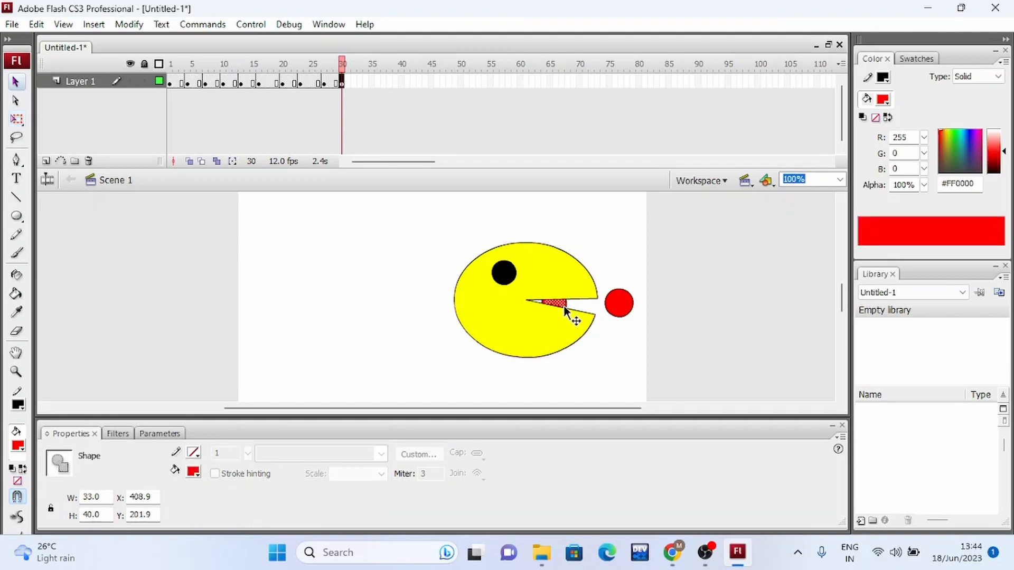
{"action": "key", "text": "Delete"}
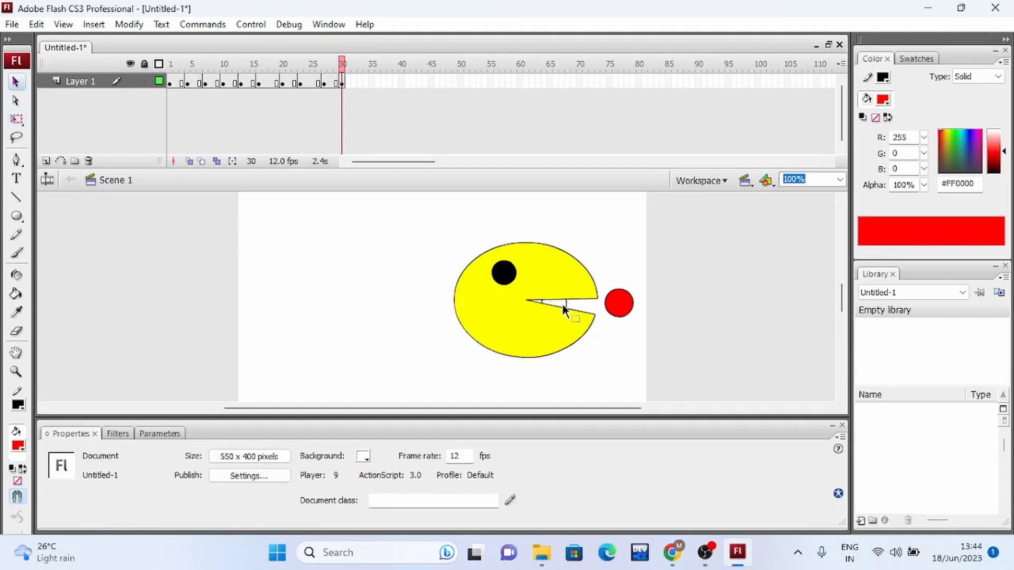
{"action": "left_click", "coordinate": [565, 302]}
{"action": "key", "text": "Delete"}
Insert a keyframe at frame 34 of Layer 1 and deselect everything on the stage.
{"action": "left_click", "coordinate": [365, 83]}
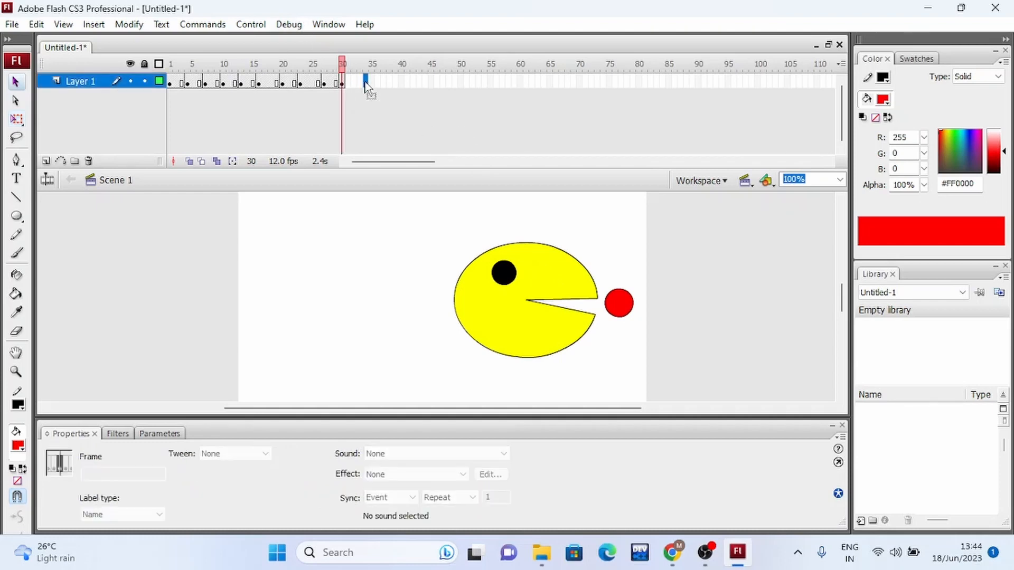
{"action": "right_click", "coordinate": [366, 82]}
{"action": "left_click", "coordinate": [407, 170]}
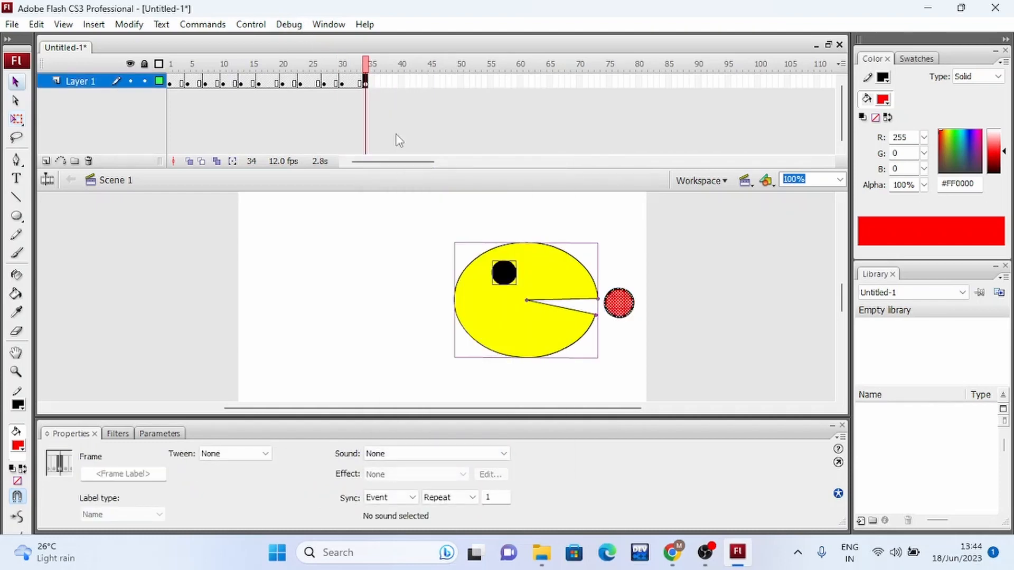
{"action": "left_click", "coordinate": [610, 348]}
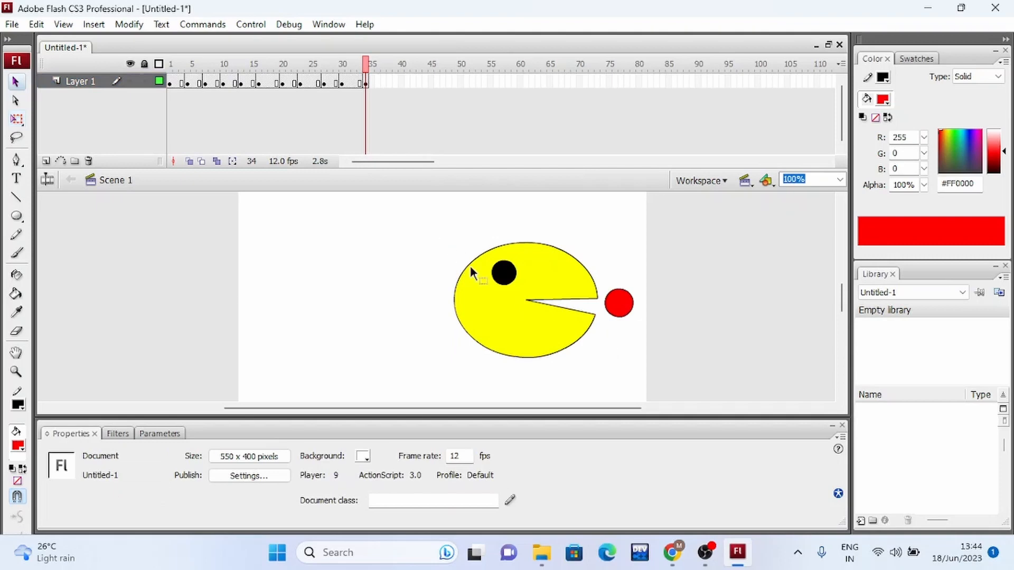
Move Pac-Man's body and eye to X about 310 and open the mouth to start angle about 25 and end angle about 336.
{"action": "left_click", "coordinate": [550, 348]}
{"action": "left_click_drag", "start_coordinate": [543, 283], "coordinate": [557, 280]}
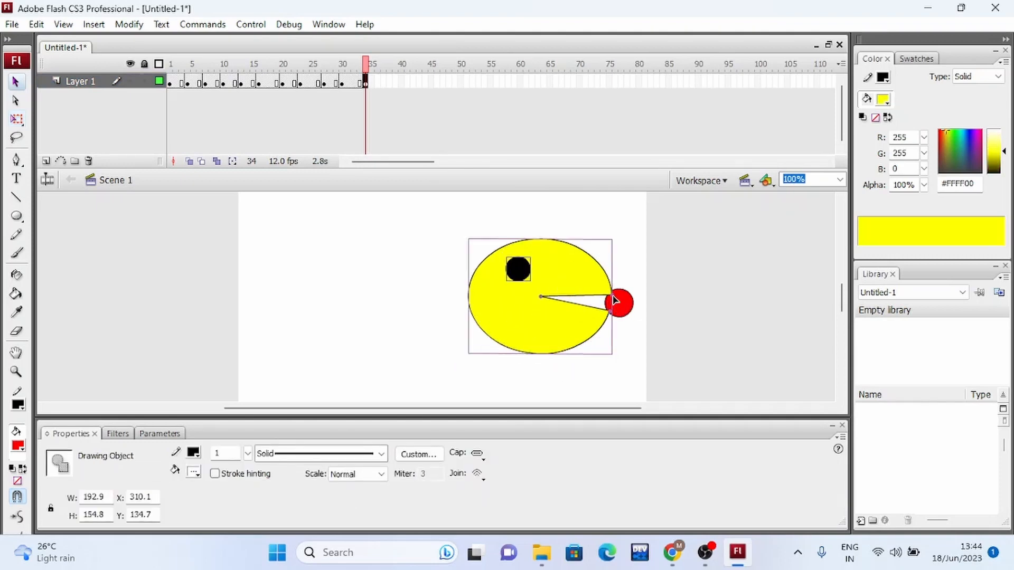
{"action": "left_click_drag", "start_coordinate": [611, 297], "coordinate": [606, 274]}
{"action": "left_click_drag", "start_coordinate": [609, 315], "coordinate": [606, 322]}
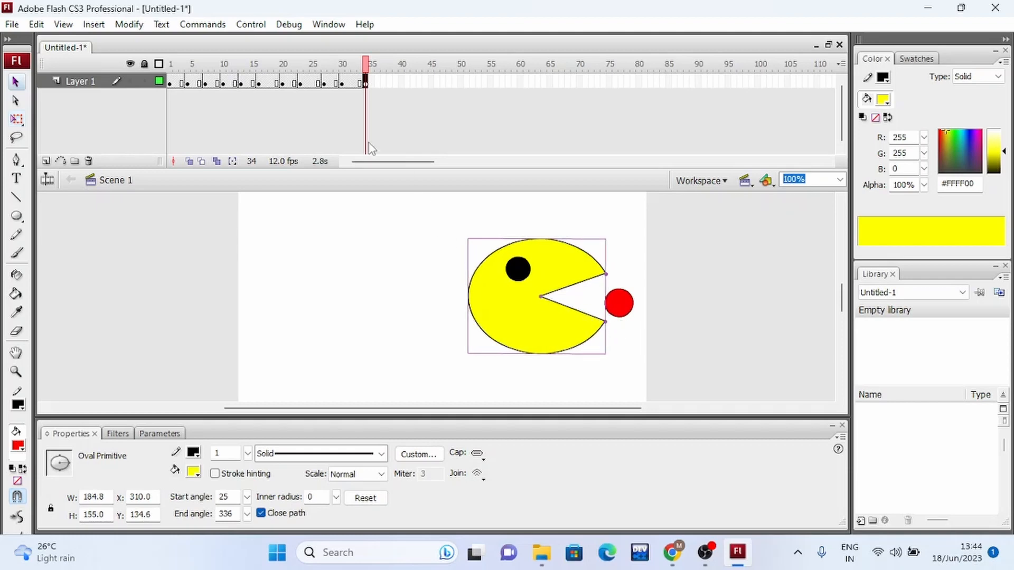
Insert a keyframe at frame 37 of Layer 1 and move Pac-Man's body and eye over the last red dot at X about 347.
{"action": "left_click", "coordinate": [385, 86]}
{"action": "right_click", "coordinate": [385, 88]}
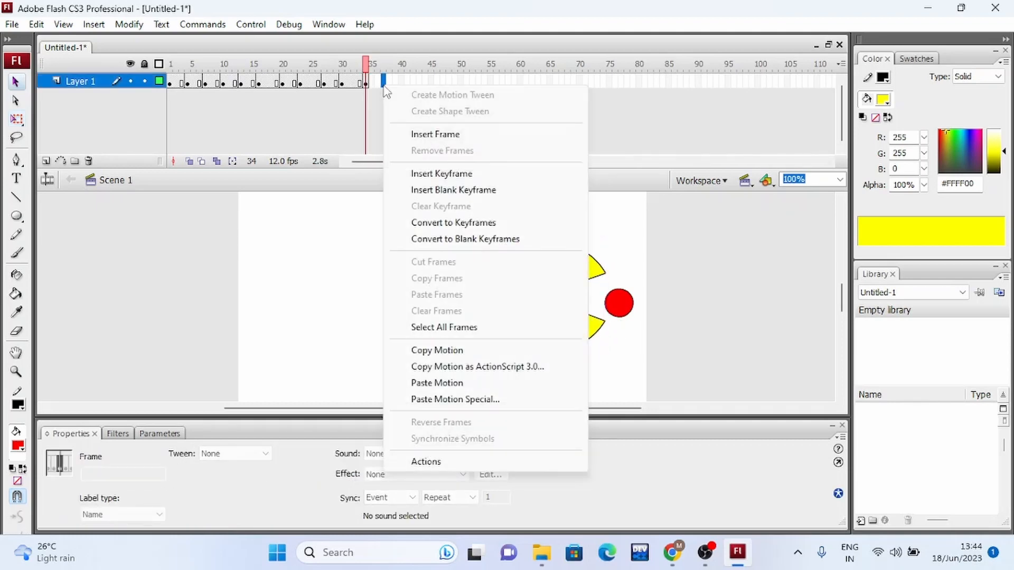
{"action": "left_click", "coordinate": [449, 176]}
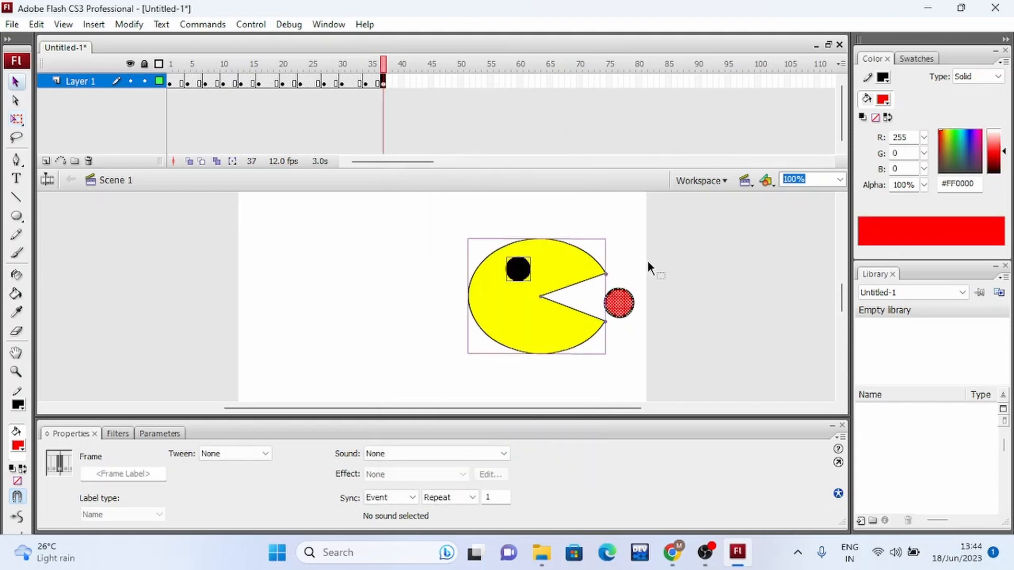
{"action": "left_click", "coordinate": [636, 244]}
{"action": "left_click", "coordinate": [568, 317]}
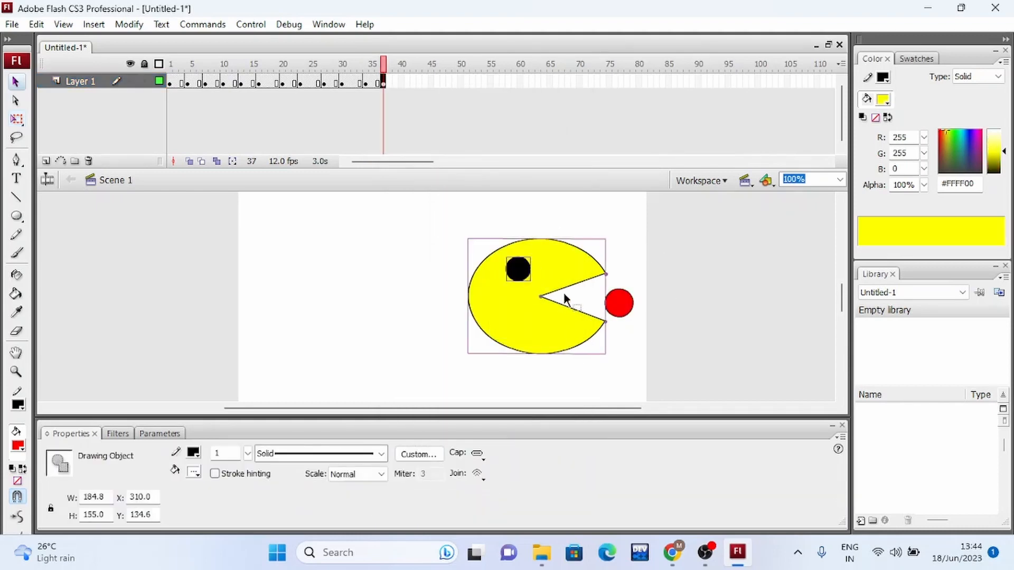
{"action": "left_click_drag", "start_coordinate": [564, 294], "coordinate": [592, 278]}
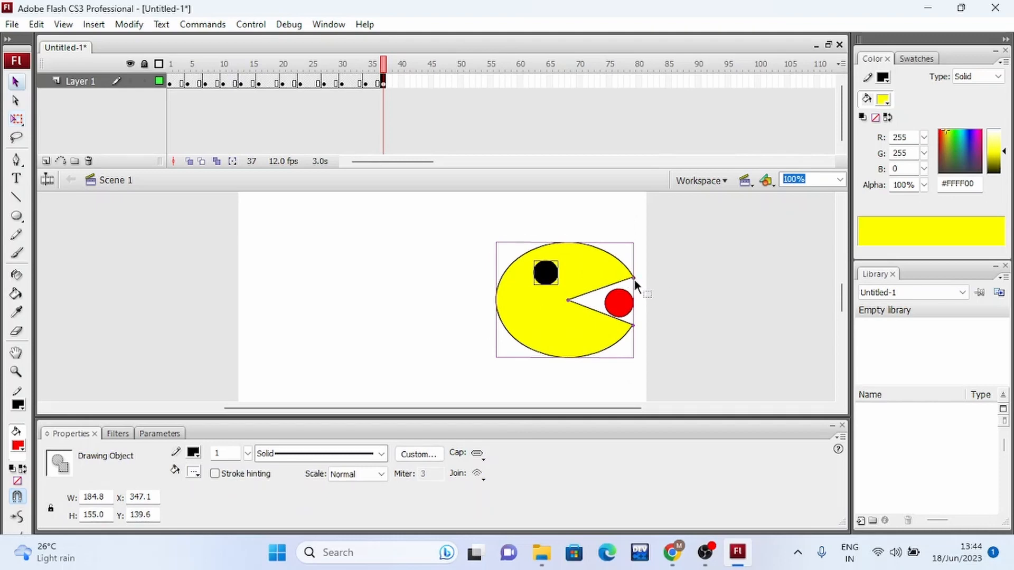
Narrow Pac-Man's mouth around the last red dot to start angle about 9 and end angle about 346.
{"action": "left_click", "coordinate": [635, 277]}
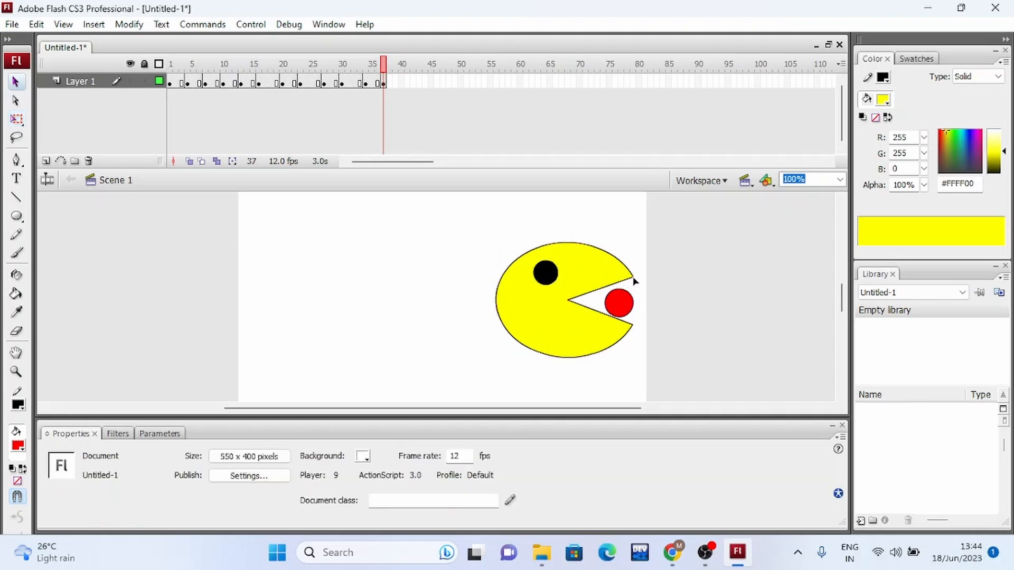
{"action": "left_click", "coordinate": [626, 278]}
{"action": "left_click_drag", "start_coordinate": [634, 277], "coordinate": [637, 288]}
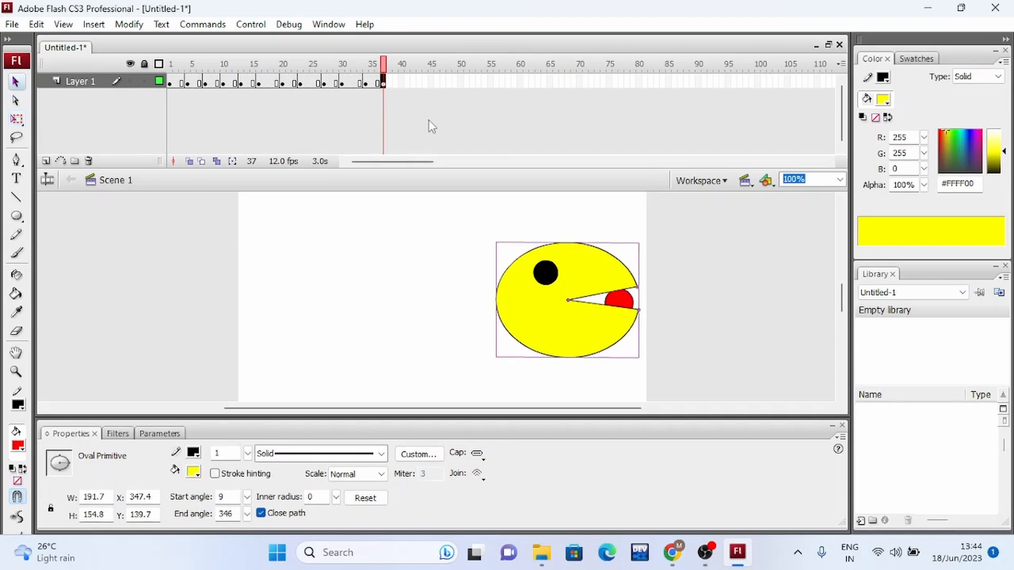
Insert a keyframe at frame 40 of Layer 1 and shift Pac-Man's body and eye right to X about 368.
{"action": "right_click", "coordinate": [403, 83]}
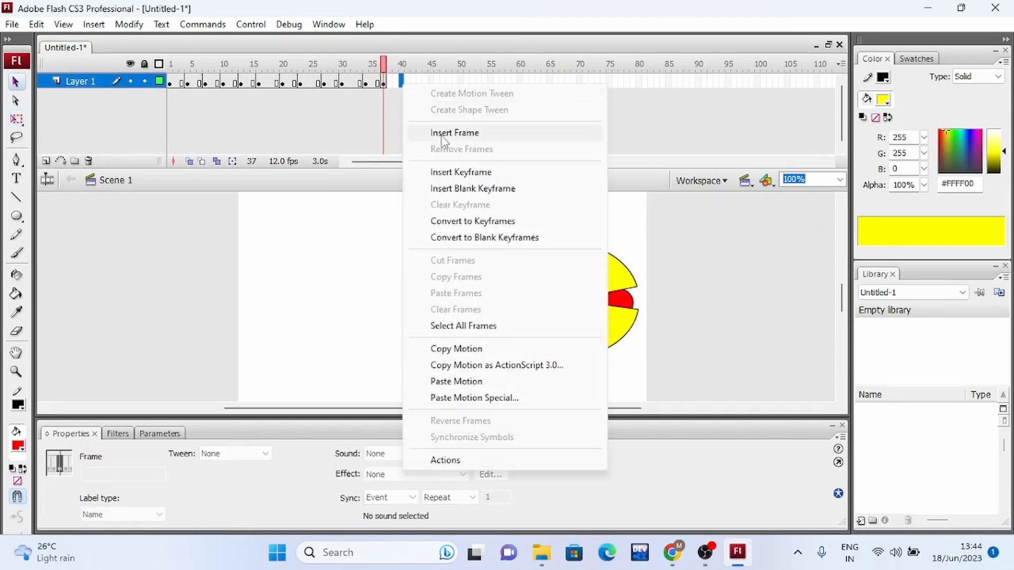
{"action": "left_click", "coordinate": [461, 172]}
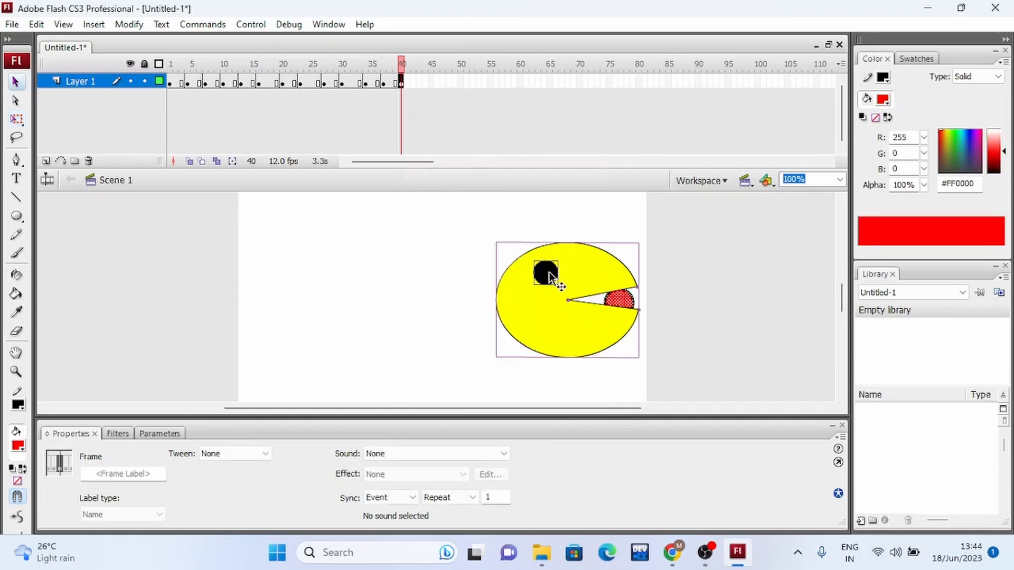
{"action": "left_click", "coordinate": [600, 227]}
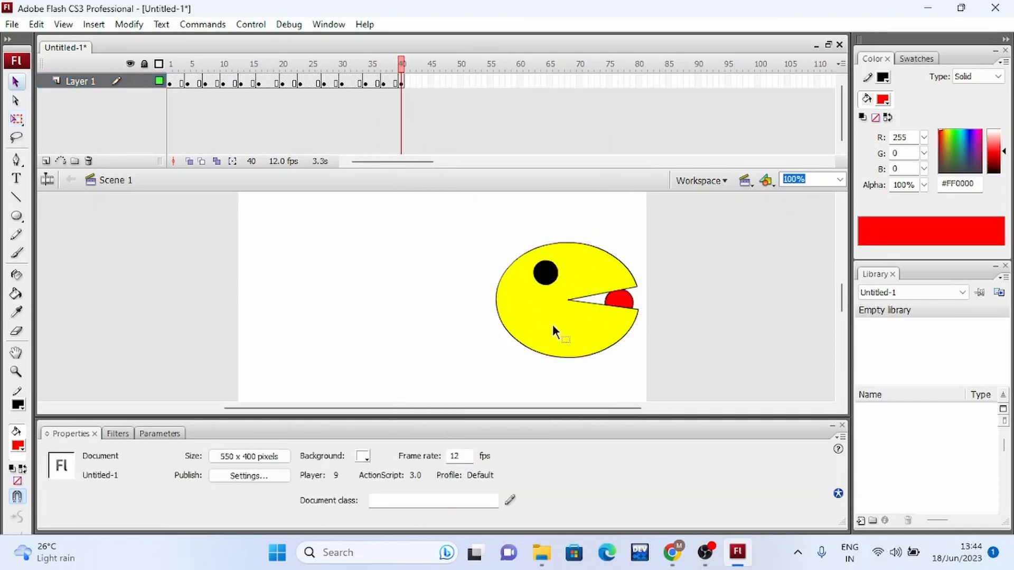
{"action": "left_click_drag", "start_coordinate": [552, 325], "coordinate": [558, 336]}
{"action": "left_click_drag", "start_coordinate": [575, 278], "coordinate": [591, 277]}
Delete the last red dot and its outline at frame 40, and narrow the mouth to start angle about 2 and end angle about 357.
{"action": "left_click", "coordinate": [652, 289]}
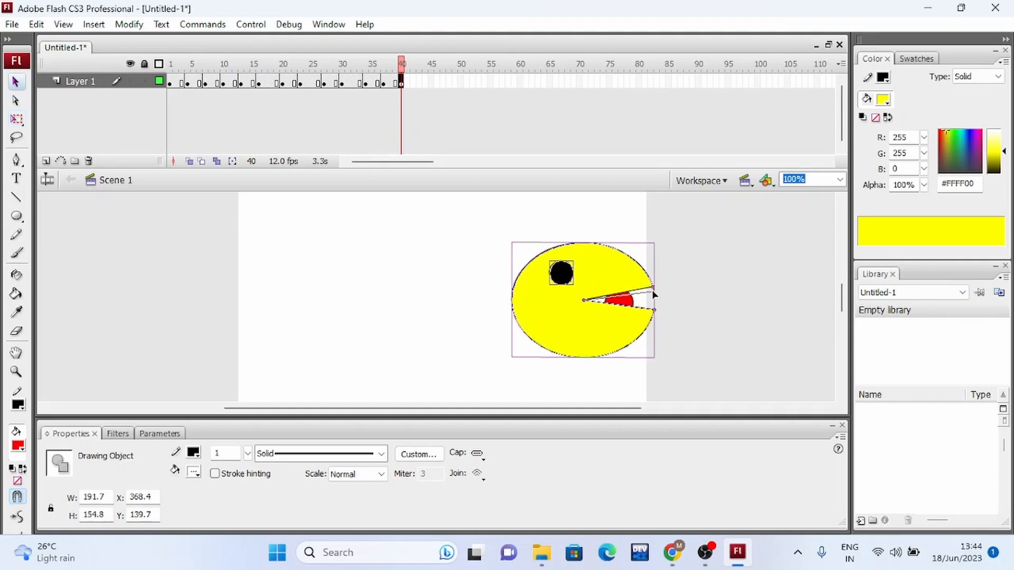
{"action": "left_click_drag", "start_coordinate": [655, 313], "coordinate": [654, 306]}
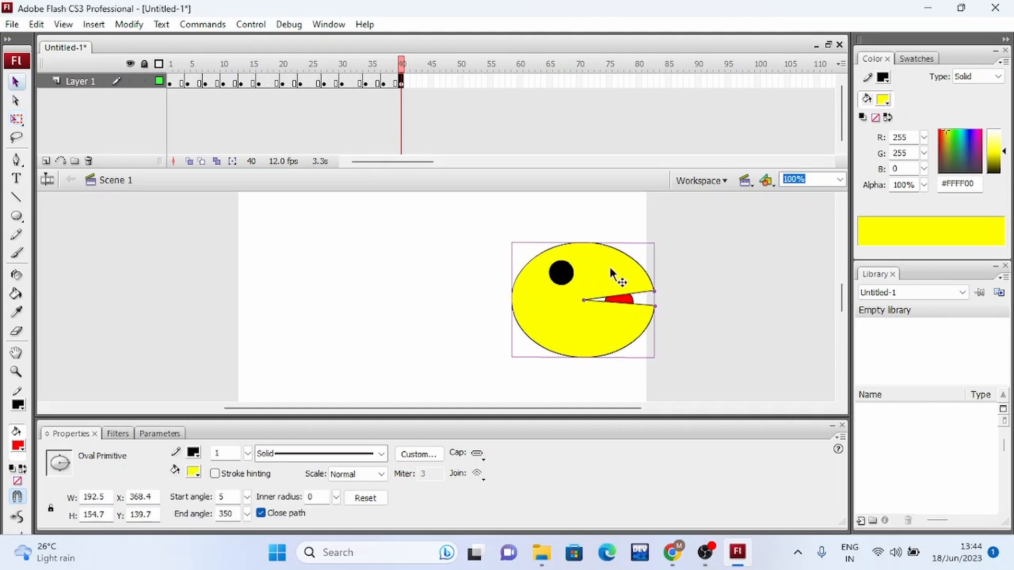
{"action": "left_click", "coordinate": [629, 299]}
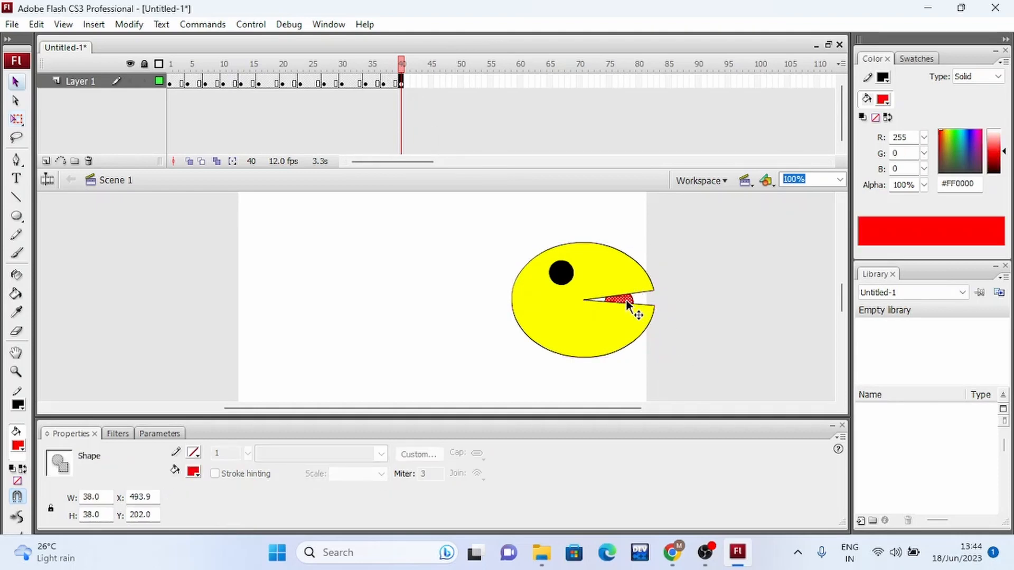
{"action": "key", "text": "Delete"}
{"action": "left_click", "coordinate": [632, 299]}
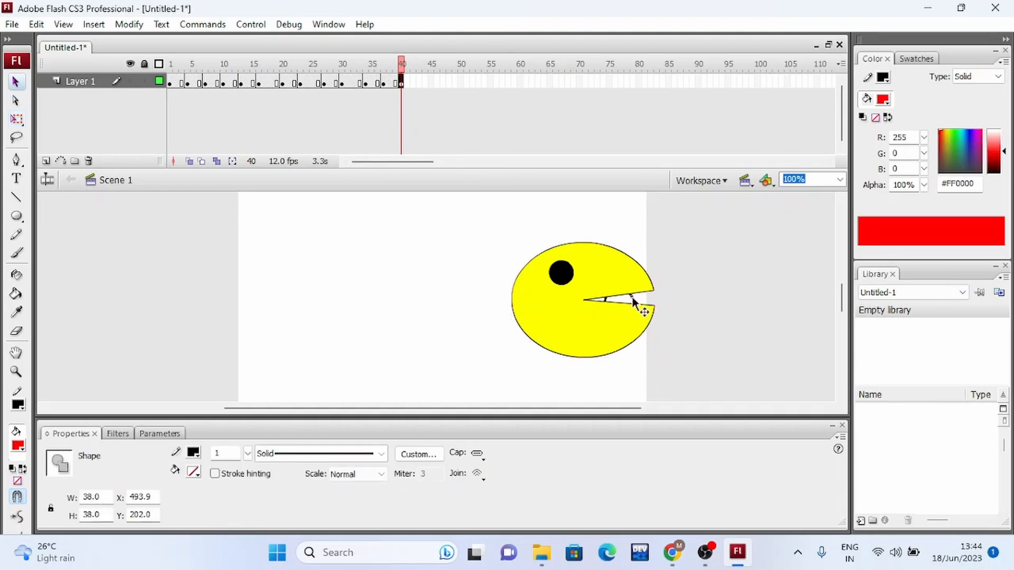
{"action": "key", "text": "Delete"}
{"action": "left_click", "coordinate": [642, 286]}
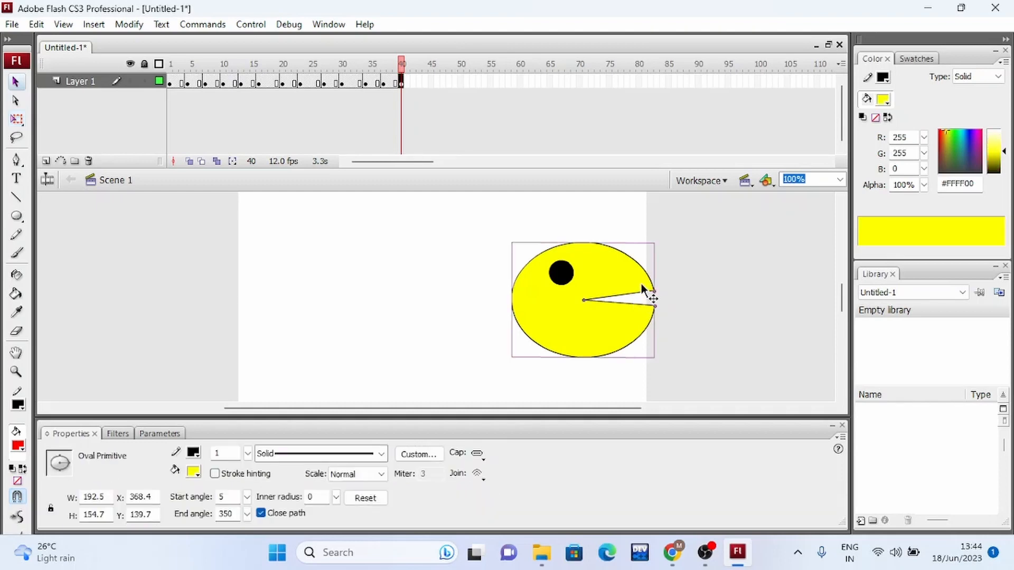
{"action": "left_click_drag", "start_coordinate": [655, 292], "coordinate": [656, 302]}
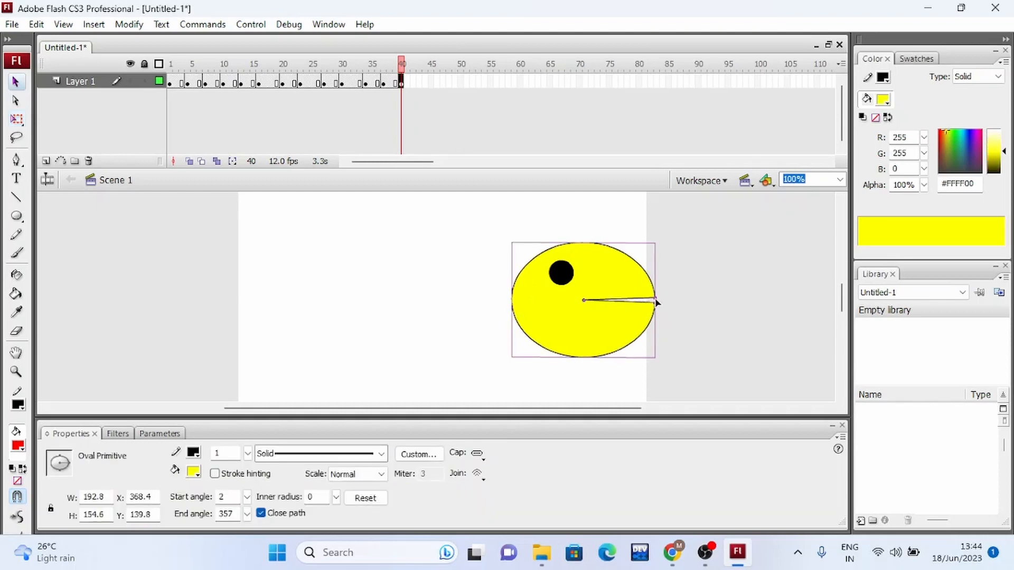
Insert a keyframe at frame 43 of Layer 1 and open Pac-Man's mouth to start angle about 31 and end angle about 332.
{"action": "left_click", "coordinate": [419, 83]}
{"action": "right_click", "coordinate": [421, 85]}
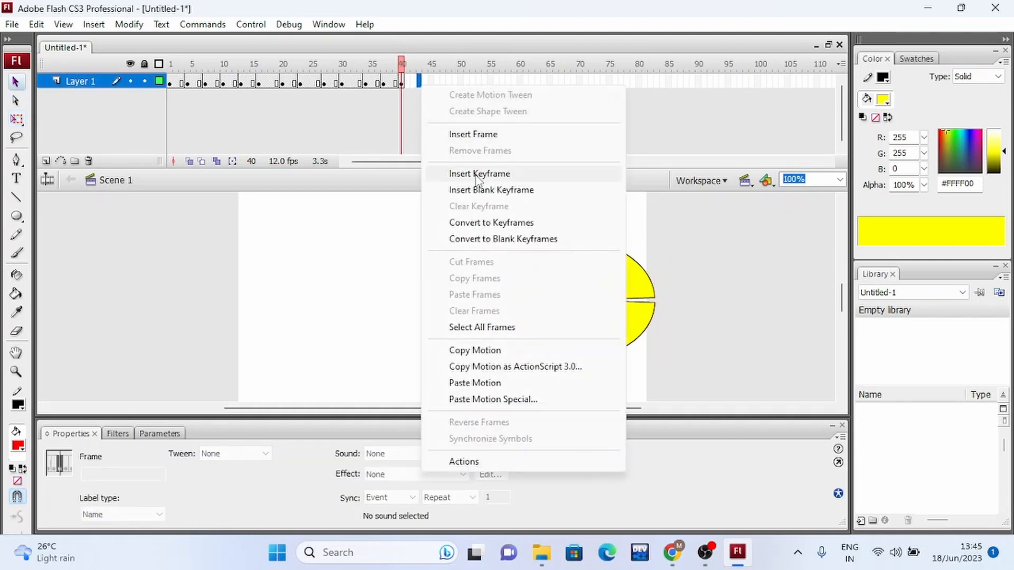
{"action": "left_click", "coordinate": [477, 175]}
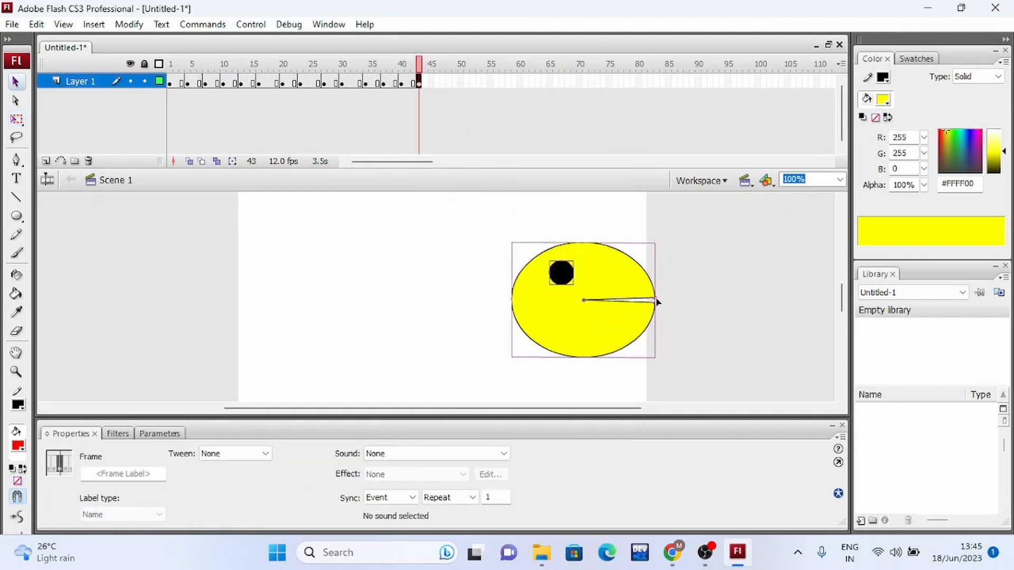
{"action": "left_click_drag", "start_coordinate": [647, 300], "coordinate": [647, 332]}
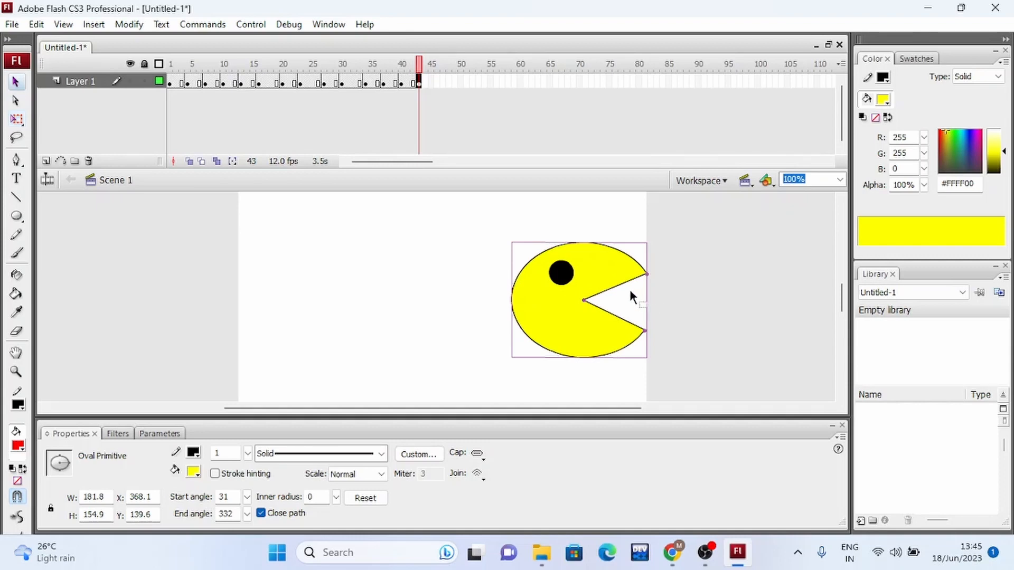
Test the movie to preview Pac-Man eating the row of red dots.
{"action": "key", "text": "ctrl+Return"}
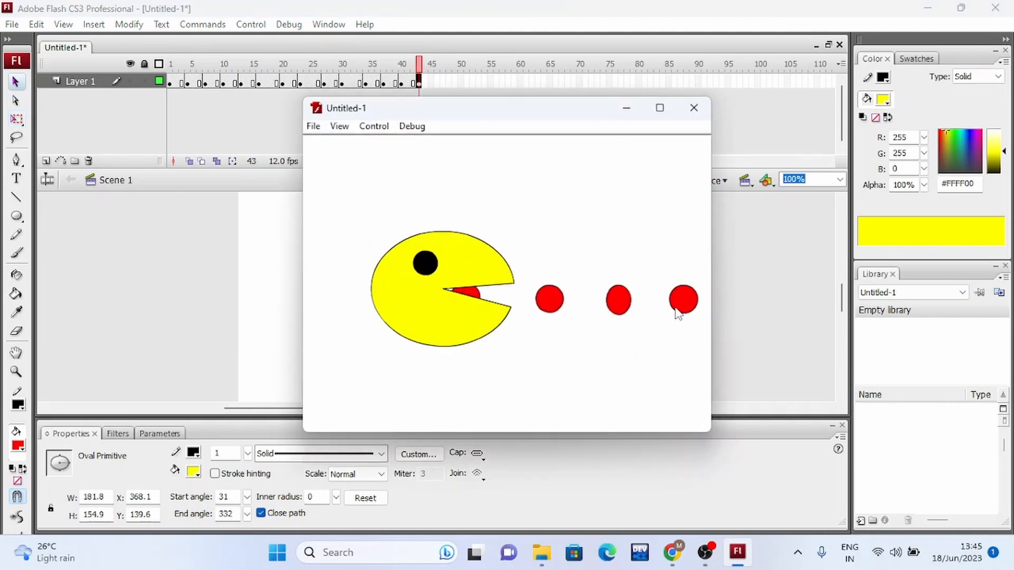